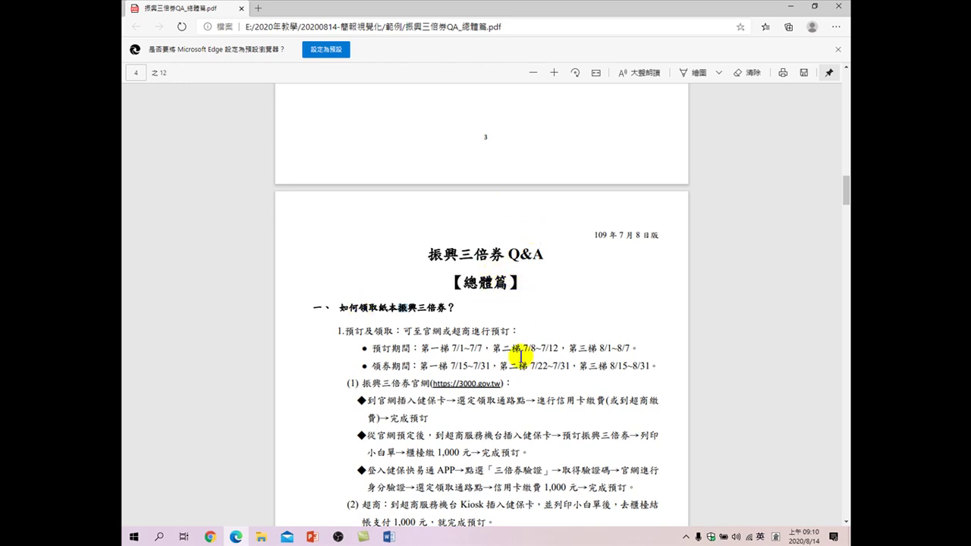
Close the voucher Q&A PDF and switch to the 簡報2 presentation in PowerPoint
{"action": "left_click", "coordinate": [839, 9]}
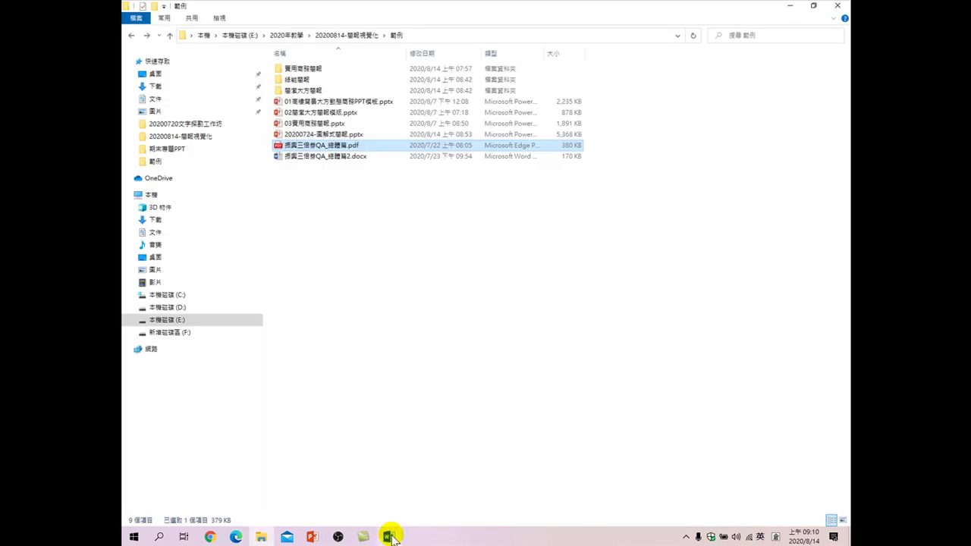
{"action": "mouse_move", "coordinate": [314, 538]}
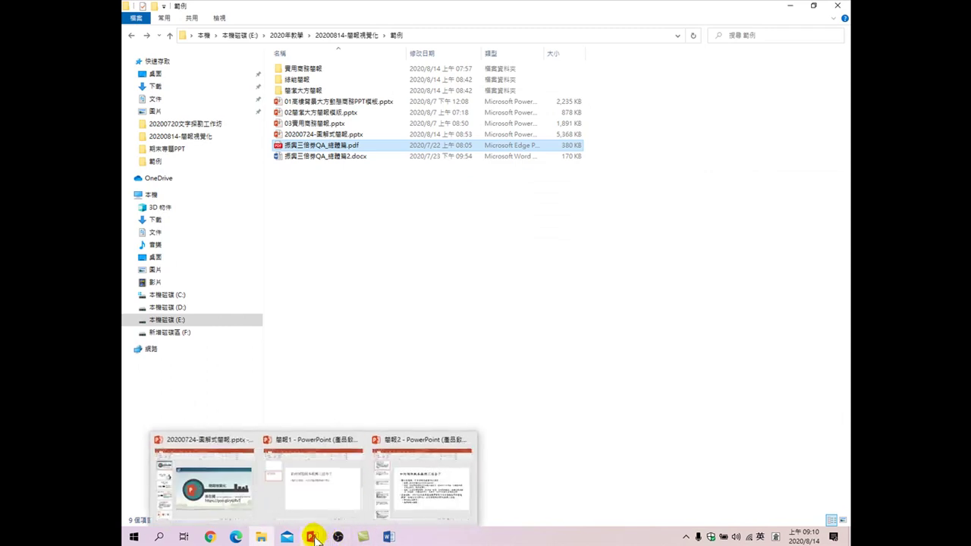
{"action": "left_click", "coordinate": [420, 485]}
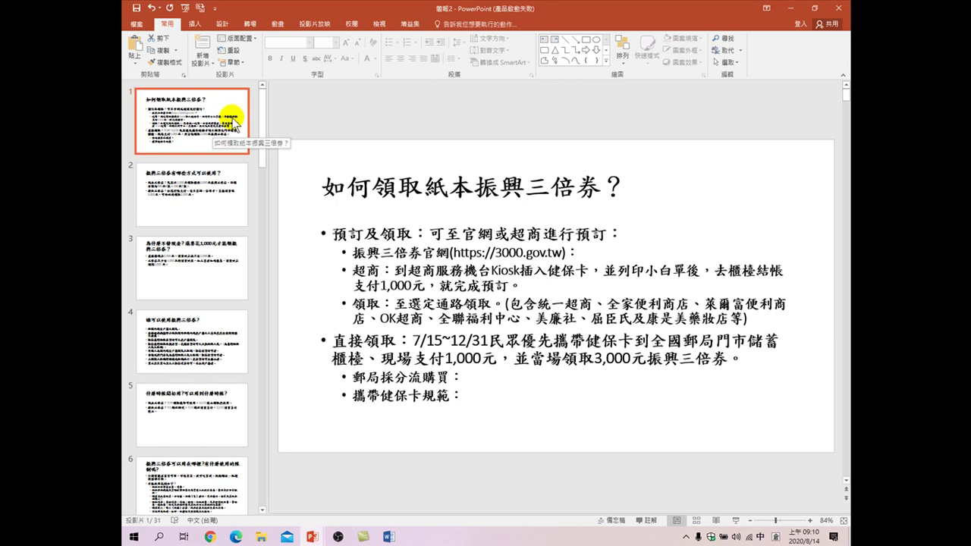
Look over the built-in templates offered for a new presentation, return to the slides and minimize the presentation window
{"action": "left_click", "coordinate": [139, 24]}
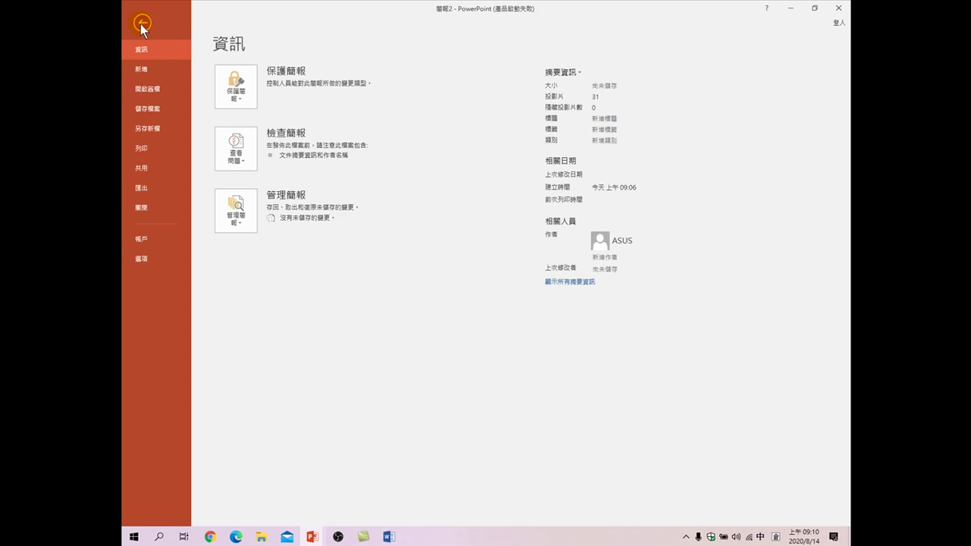
{"action": "left_click", "coordinate": [139, 69]}
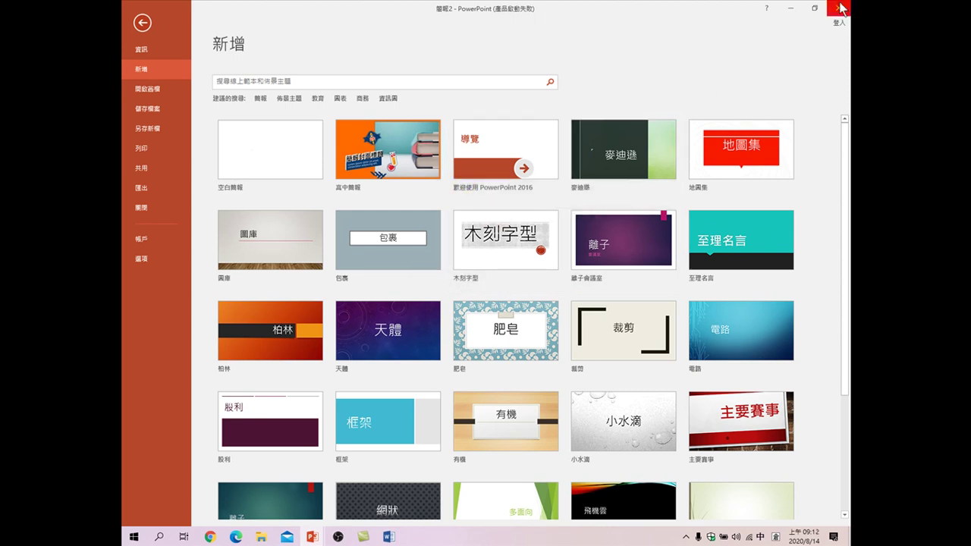
{"action": "left_click", "coordinate": [142, 22]}
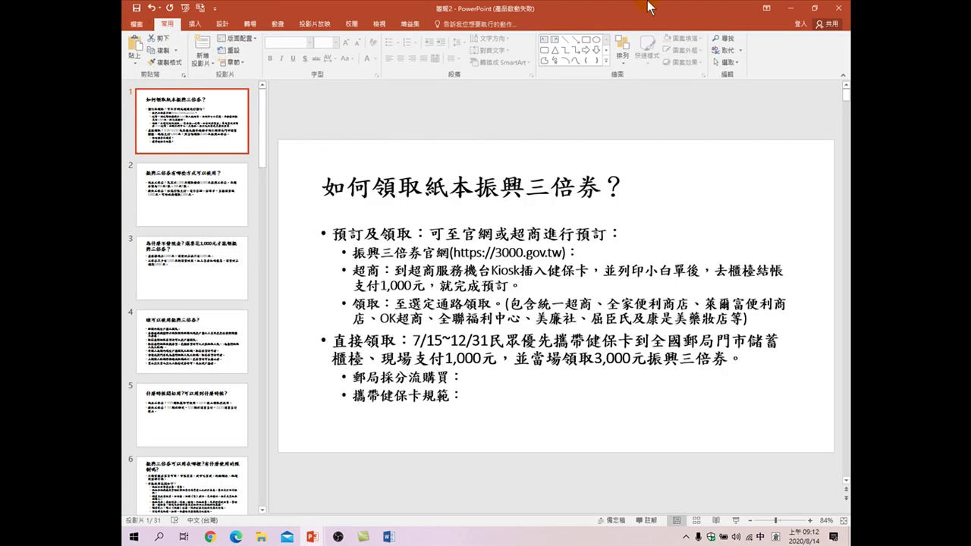
{"action": "left_click", "coordinate": [793, 11]}
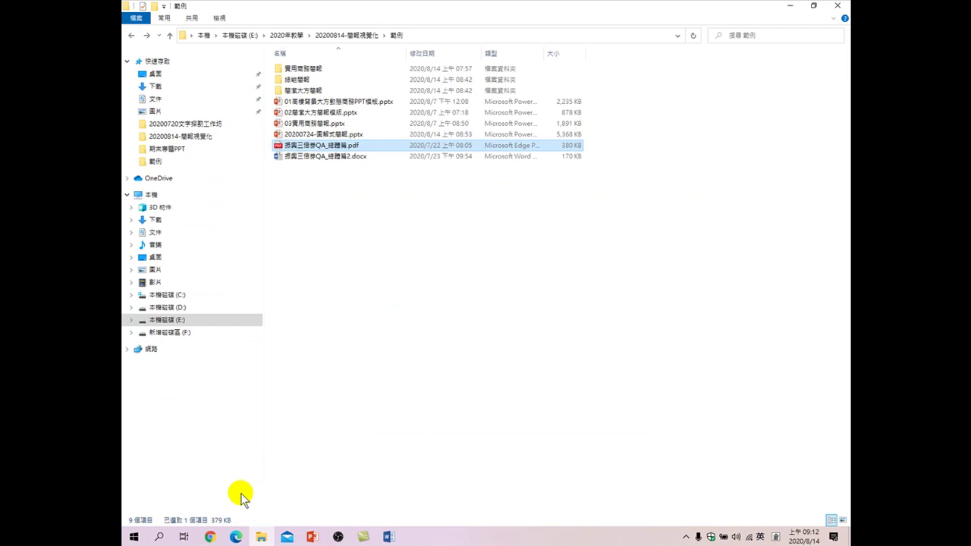
Switch to Chrome, search Google for 瘋簡報 and open the 天天瘋PPT模板下載 website
{"action": "left_click", "coordinate": [234, 536]}
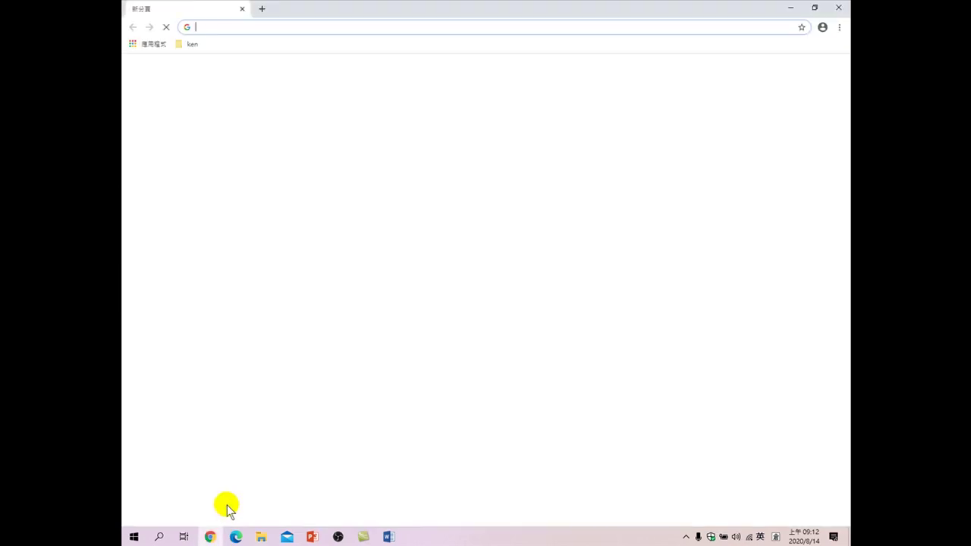
{"action": "left_click", "coordinate": [268, 27]}
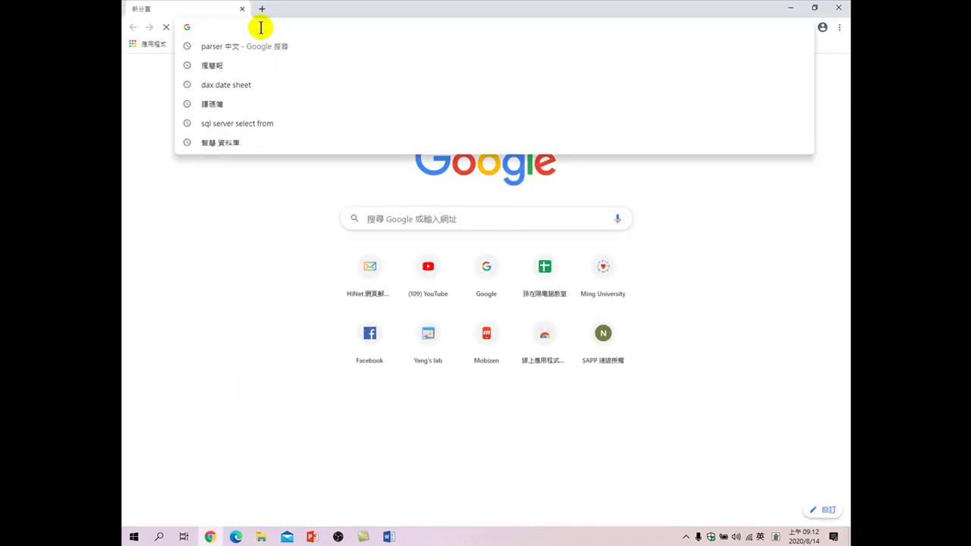
{"action": "type", "text": "a"}
{"action": "key", "text": "Escape"}
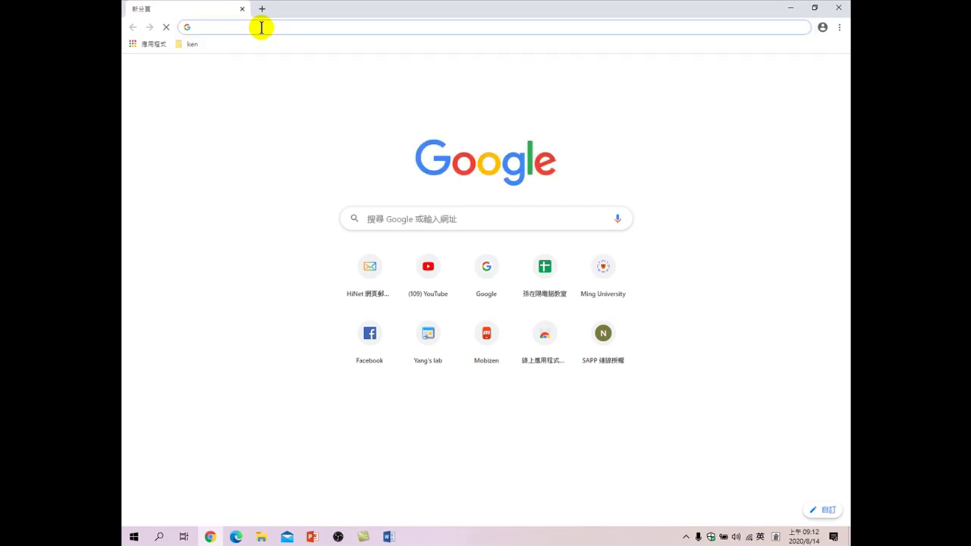
{"action": "key", "text": "shift"}
{"action": "type", "text": "搜尋土十戶中水"}
{"action": "key", "text": "space"}
{"action": "key", "text": "Return"}
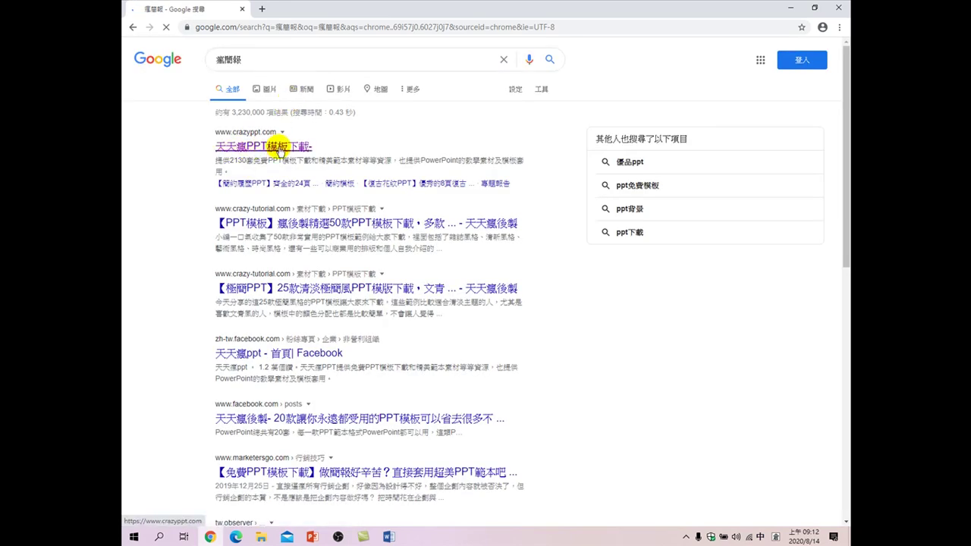
{"action": "left_click", "coordinate": [282, 146]}
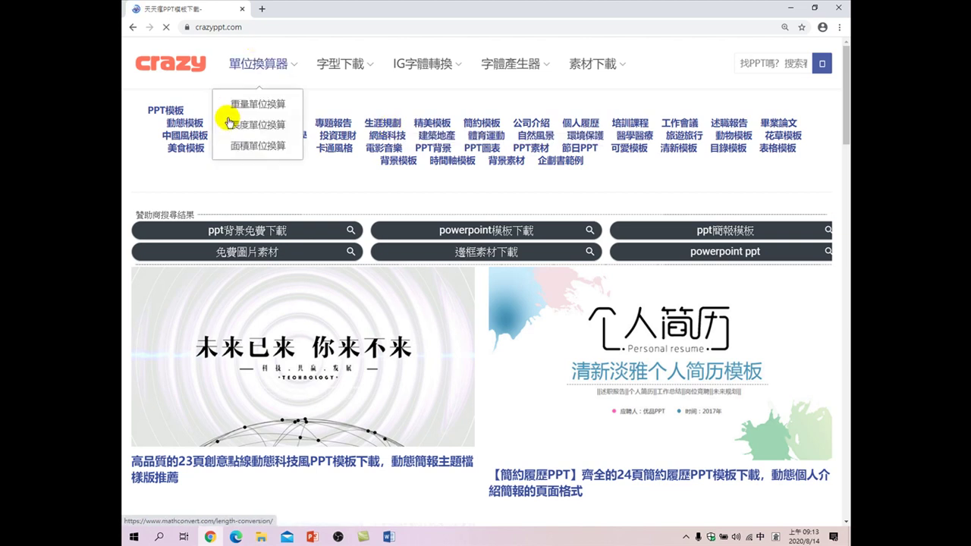
Open the 商業模板 category and dismiss the floating video ad covering its template list
{"action": "left_click", "coordinate": [234, 123]}
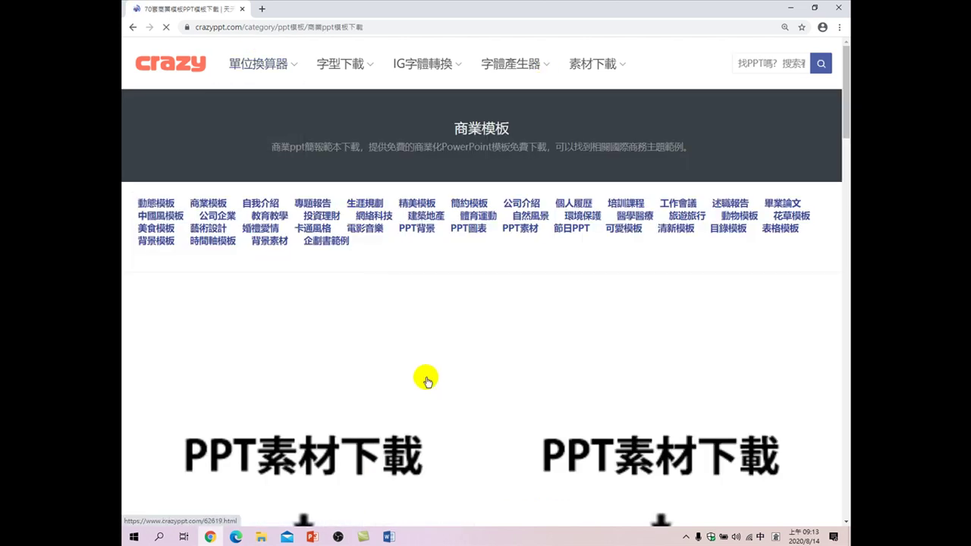
{"action": "scroll", "coordinate": [427, 374], "scroll_direction": "down", "scroll_amount": 2}
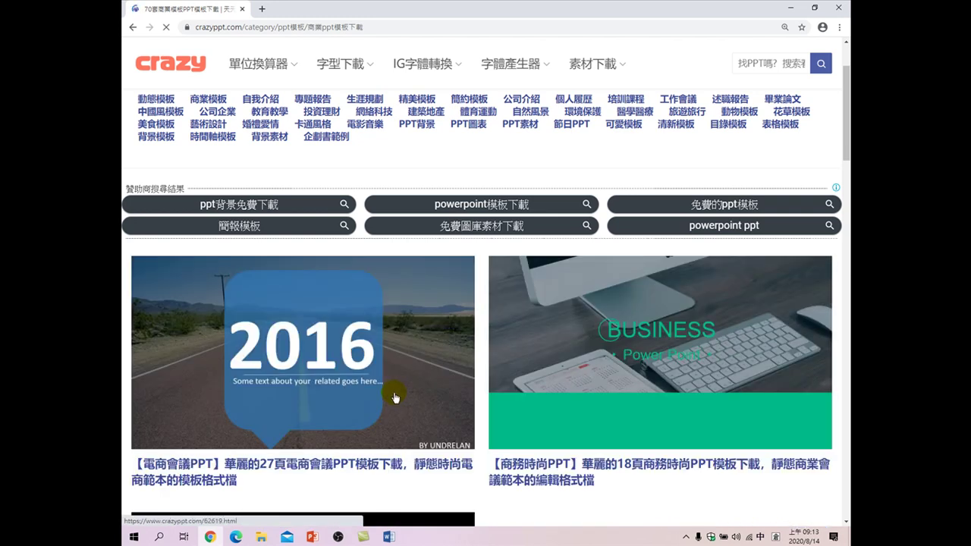
{"action": "scroll", "coordinate": [423, 392], "scroll_direction": "down", "scroll_amount": 2}
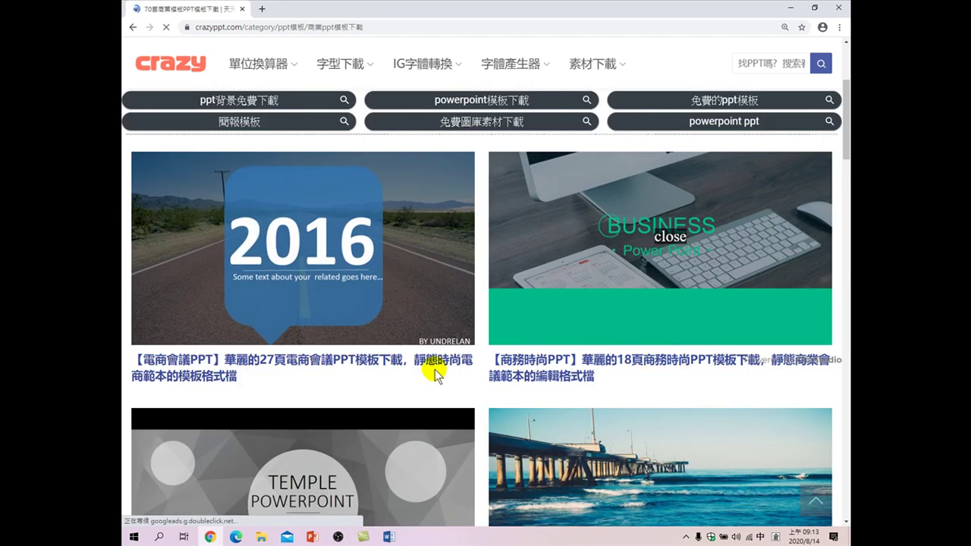
{"action": "scroll", "coordinate": [455, 369], "scroll_direction": "down", "scroll_amount": 2}
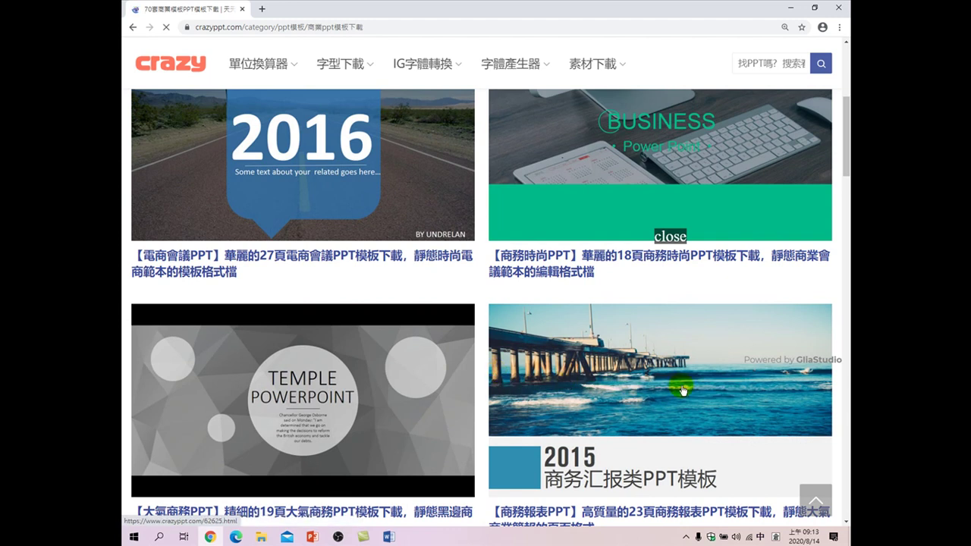
{"action": "scroll", "coordinate": [680, 364], "scroll_direction": "down", "scroll_amount": 3}
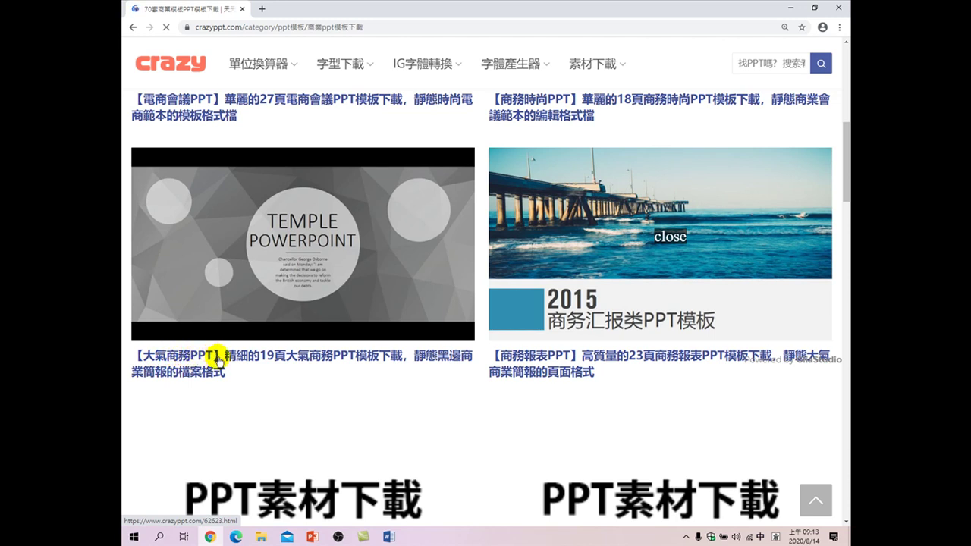
{"action": "scroll", "coordinate": [297, 288], "scroll_direction": "down", "scroll_amount": 2}
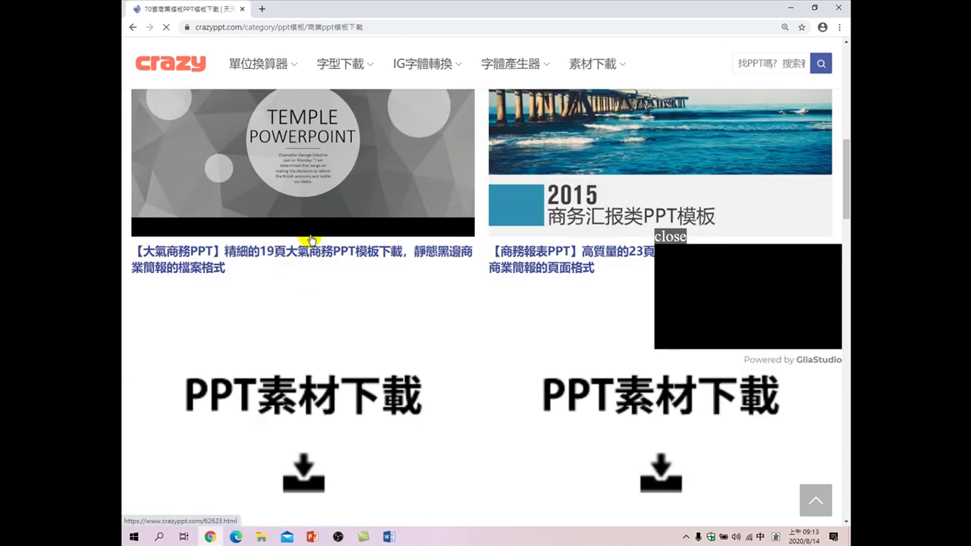
{"action": "scroll", "coordinate": [383, 228], "scroll_direction": "up", "scroll_amount": 2}
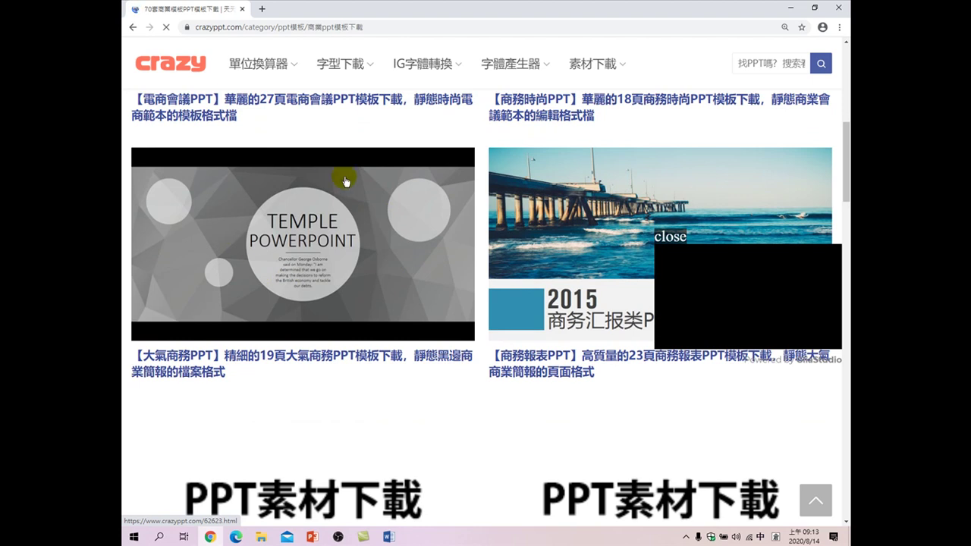
{"action": "scroll", "coordinate": [383, 288], "scroll_direction": "down", "scroll_amount": 4}
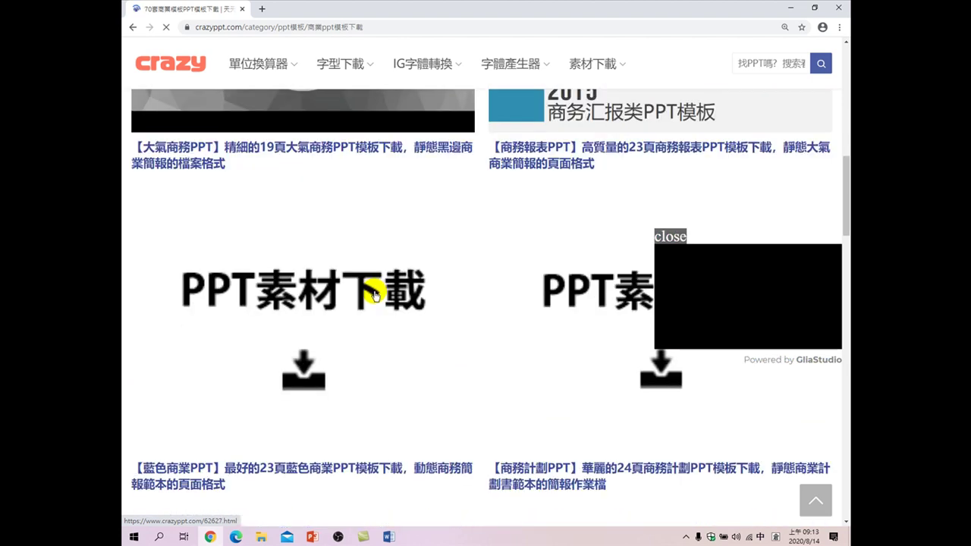
{"action": "left_click", "coordinate": [671, 237]}
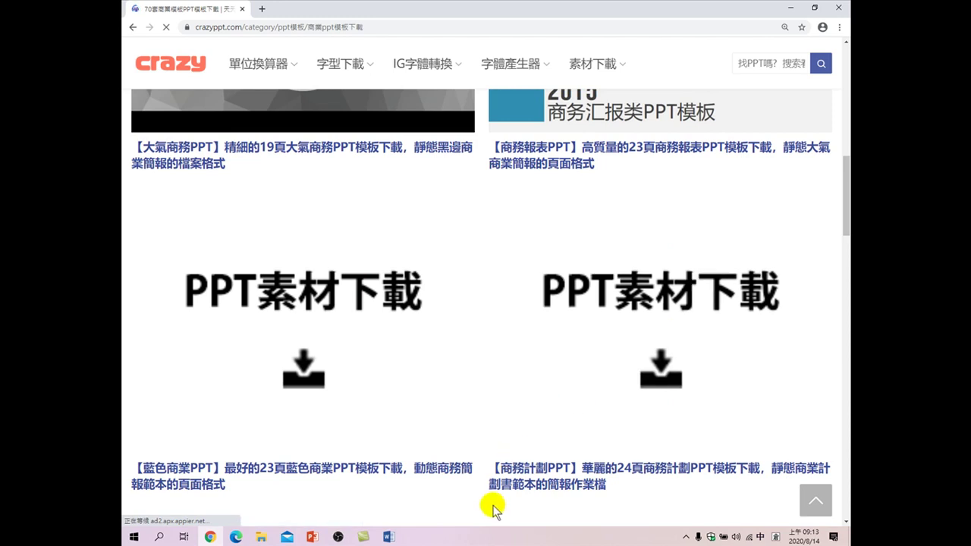
Open the page of the 24-page 商務計劃PPT template with the sailboat cover
{"action": "scroll", "coordinate": [506, 491], "scroll_direction": "down", "scroll_amount": 3}
{"action": "scroll", "coordinate": [509, 466], "scroll_direction": "up", "scroll_amount": 4}
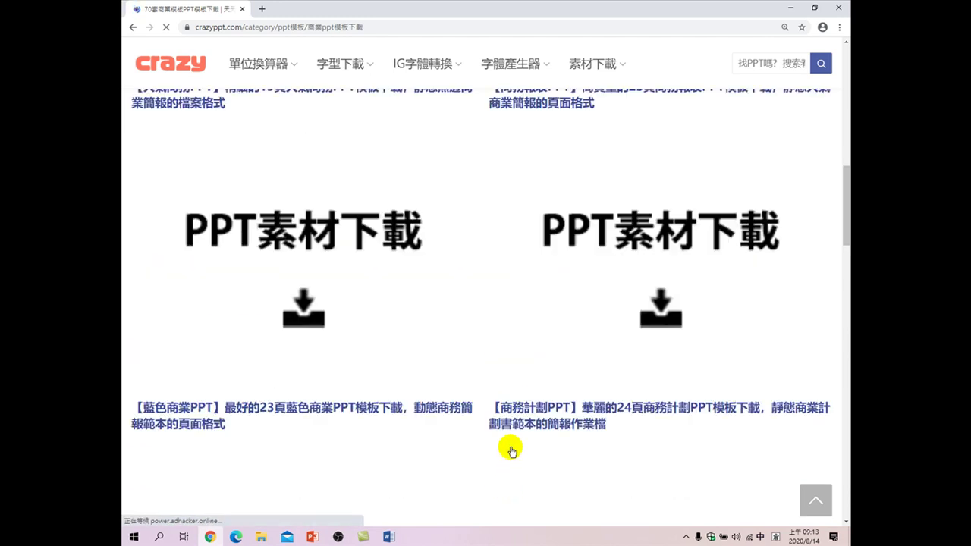
{"action": "scroll", "coordinate": [512, 451], "scroll_direction": "down", "scroll_amount": 1}
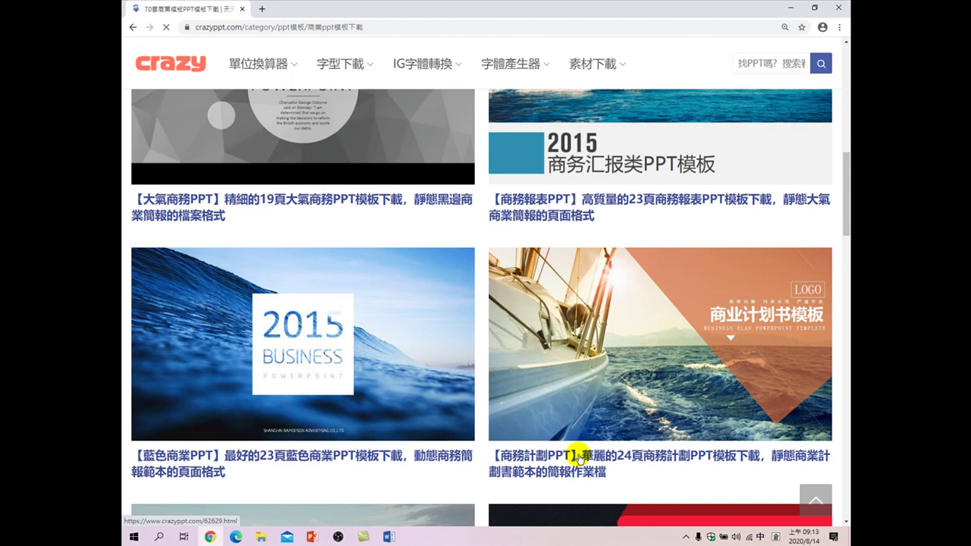
{"action": "left_click", "coordinate": [637, 333]}
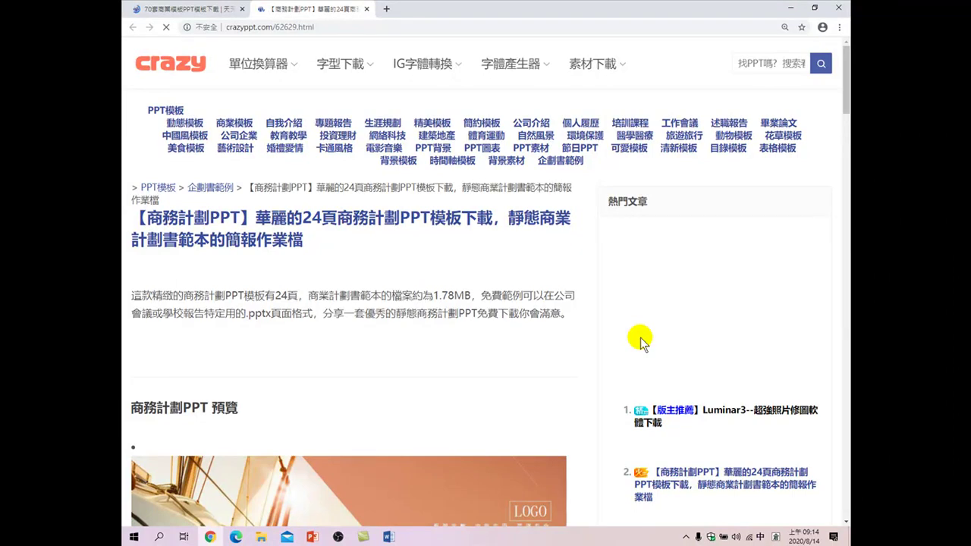
Look through the preview slides of the 24-page 商務計劃PPT template, down to the download instructions
{"action": "scroll", "coordinate": [412, 283], "scroll_direction": "down", "scroll_amount": 5}
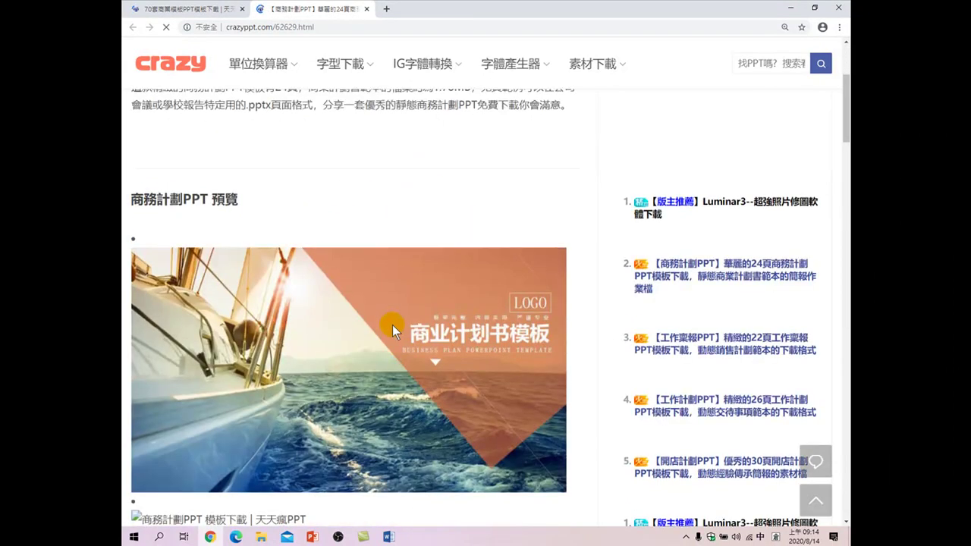
{"action": "scroll", "coordinate": [377, 266], "scroll_direction": "down", "scroll_amount": 3}
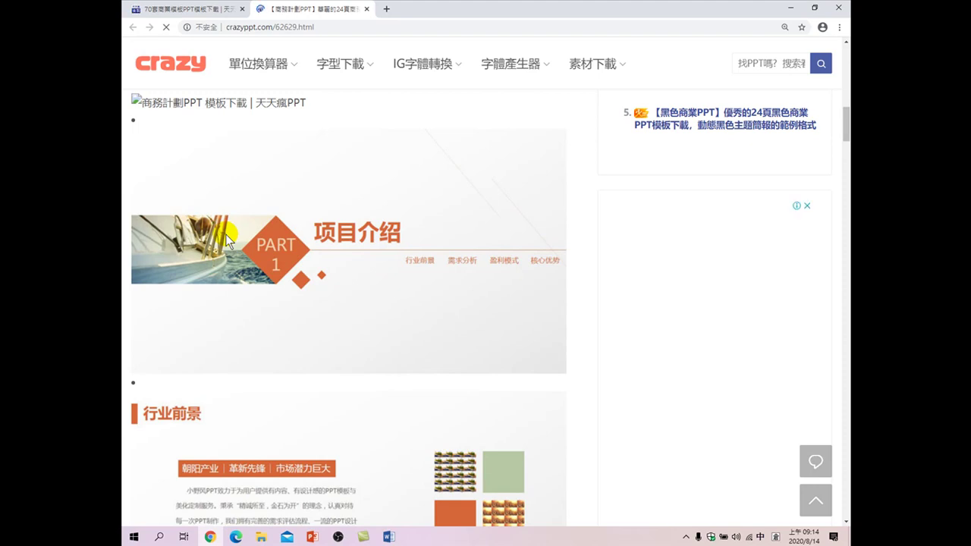
{"action": "scroll", "coordinate": [292, 278], "scroll_direction": "down", "scroll_amount": 2}
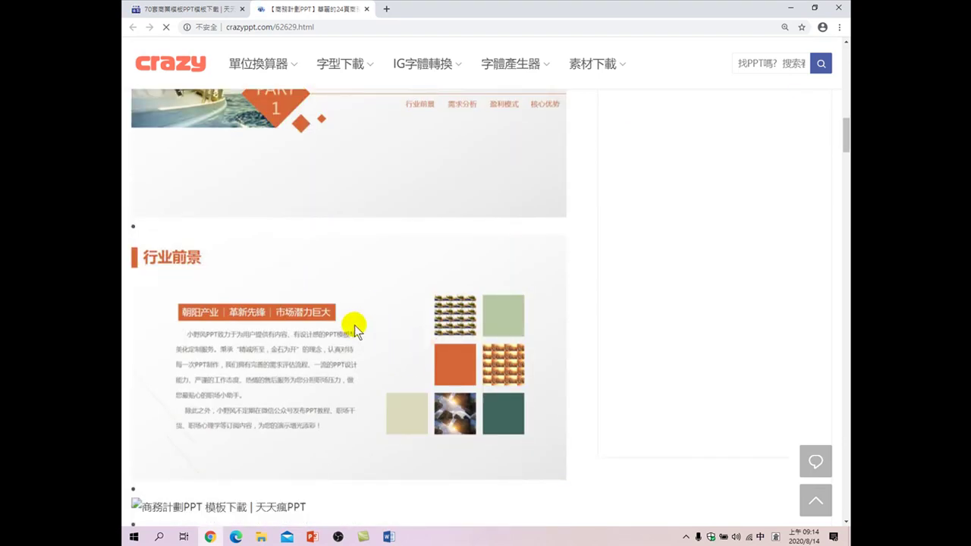
{"action": "scroll", "coordinate": [224, 338], "scroll_direction": "down", "scroll_amount": 2}
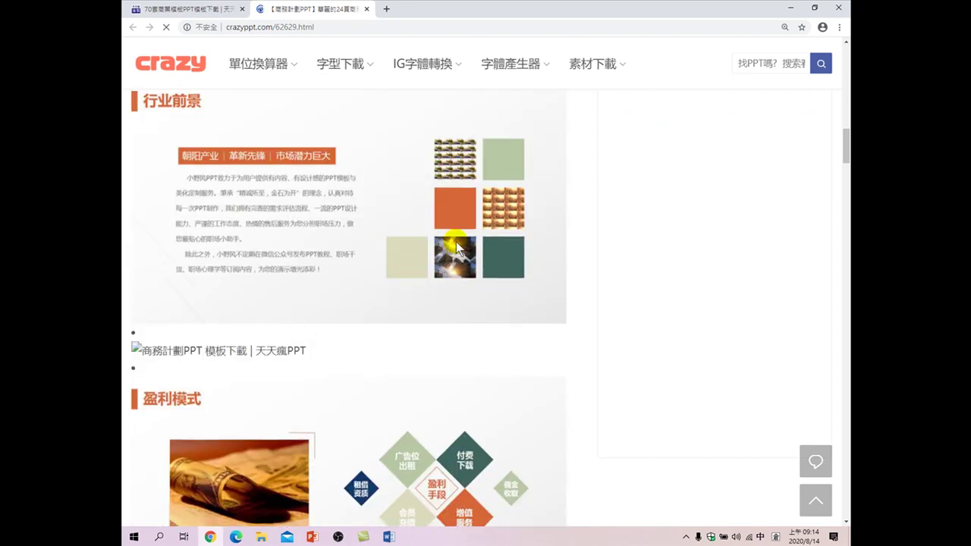
{"action": "scroll", "coordinate": [343, 282], "scroll_direction": "down", "scroll_amount": 2}
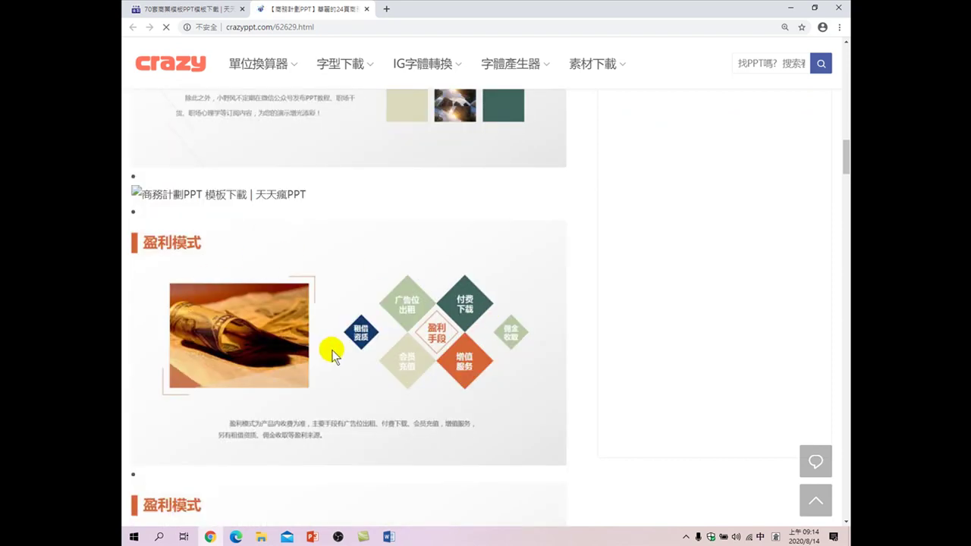
{"action": "scroll", "coordinate": [329, 351], "scroll_direction": "down", "scroll_amount": 3}
{"action": "scroll", "coordinate": [351, 385], "scroll_direction": "down", "scroll_amount": 3}
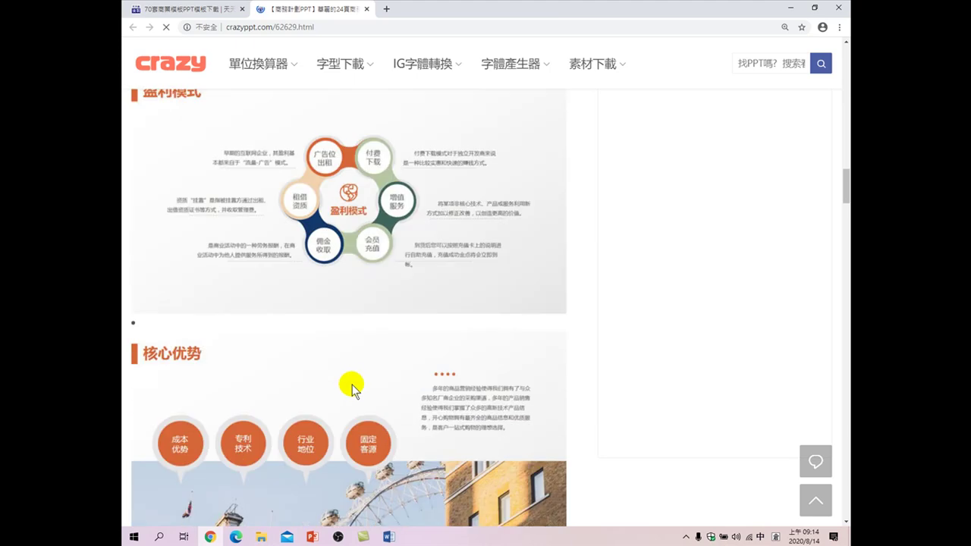
{"action": "scroll", "coordinate": [350, 381], "scroll_direction": "down", "scroll_amount": 2}
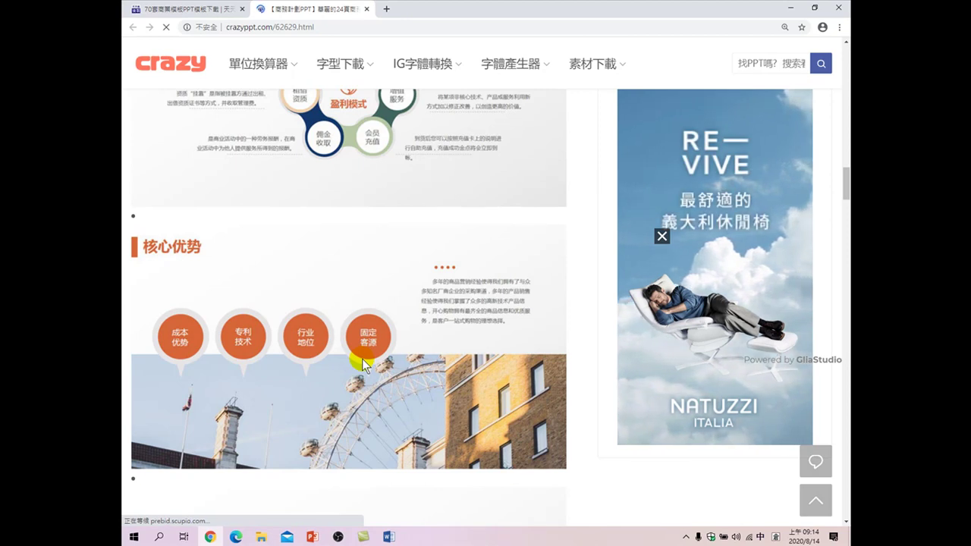
{"action": "scroll", "coordinate": [367, 302], "scroll_direction": "down", "scroll_amount": 3}
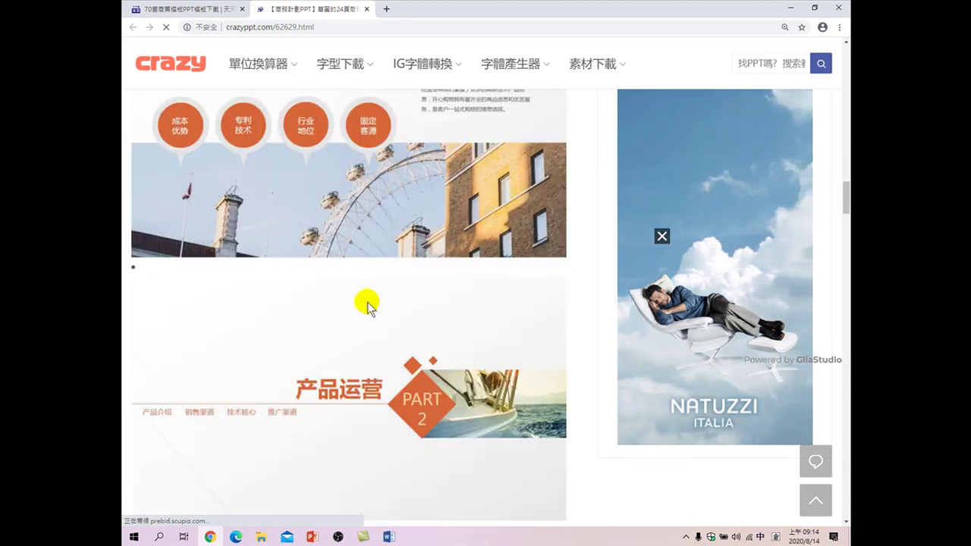
{"action": "scroll", "coordinate": [367, 302], "scroll_direction": "down", "scroll_amount": 6}
{"action": "scroll", "coordinate": [420, 340], "scroll_direction": "down", "scroll_amount": 5}
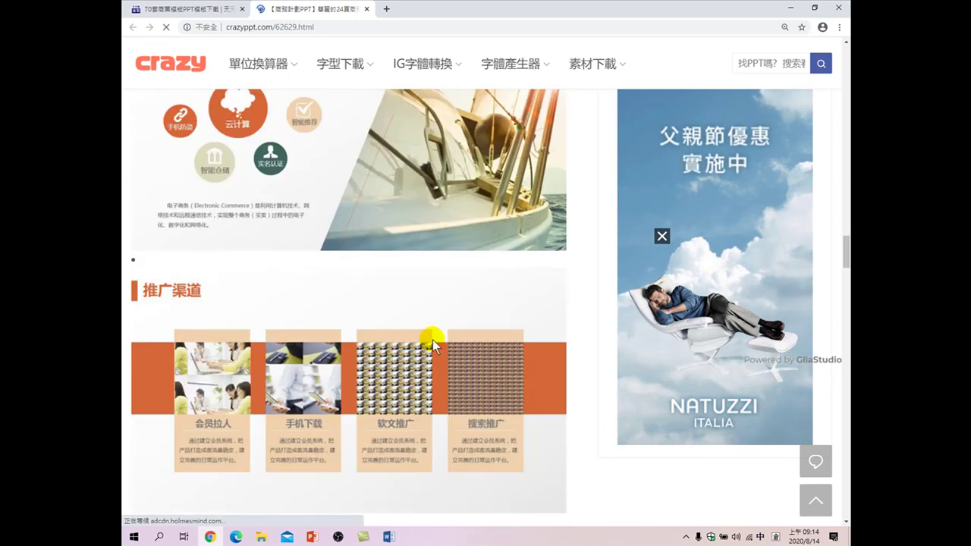
{"action": "scroll", "coordinate": [432, 340], "scroll_direction": "down", "scroll_amount": 3}
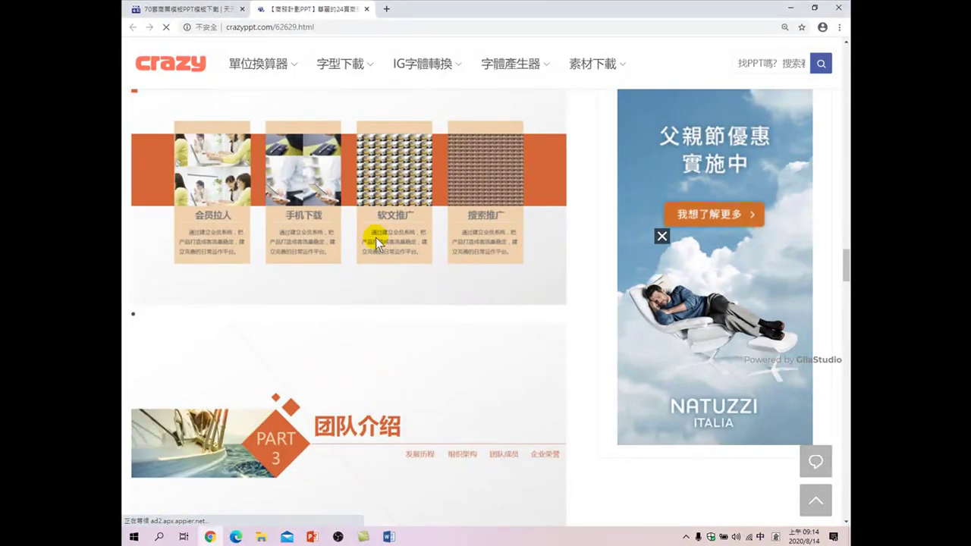
{"action": "scroll", "coordinate": [402, 309], "scroll_direction": "down", "scroll_amount": 12}
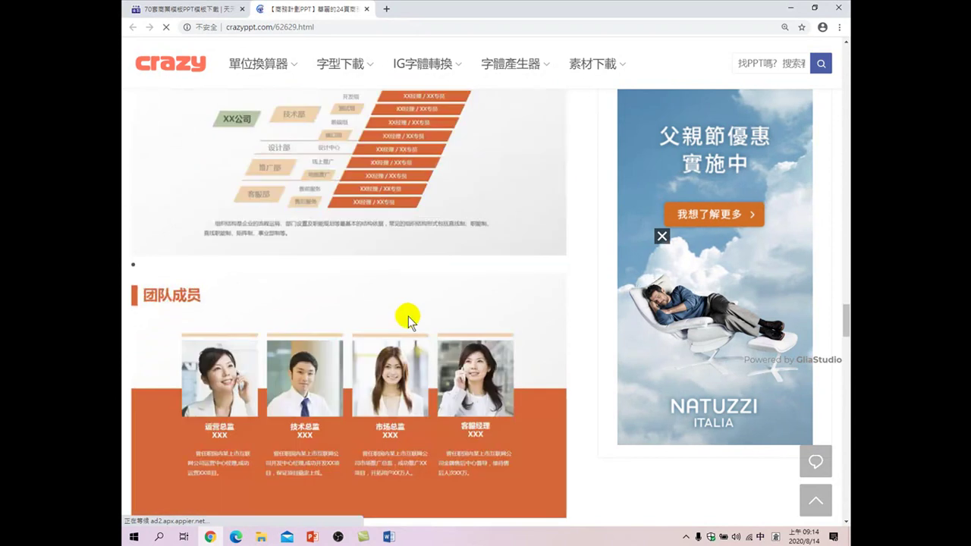
{"action": "scroll", "coordinate": [417, 330], "scroll_direction": "down", "scroll_amount": 10}
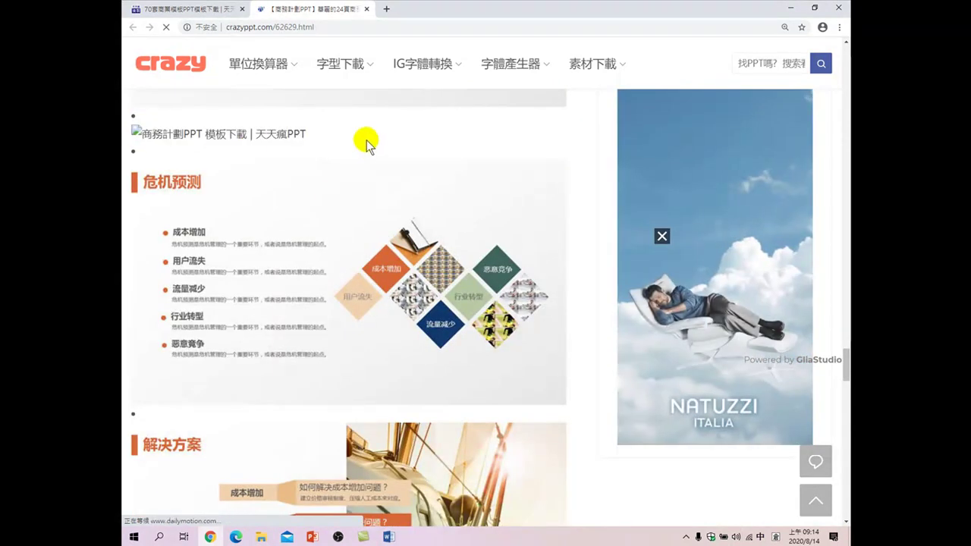
{"action": "scroll", "coordinate": [425, 179], "scroll_direction": "up", "scroll_amount": 2}
{"action": "scroll", "coordinate": [436, 227], "scroll_direction": "down", "scroll_amount": 7}
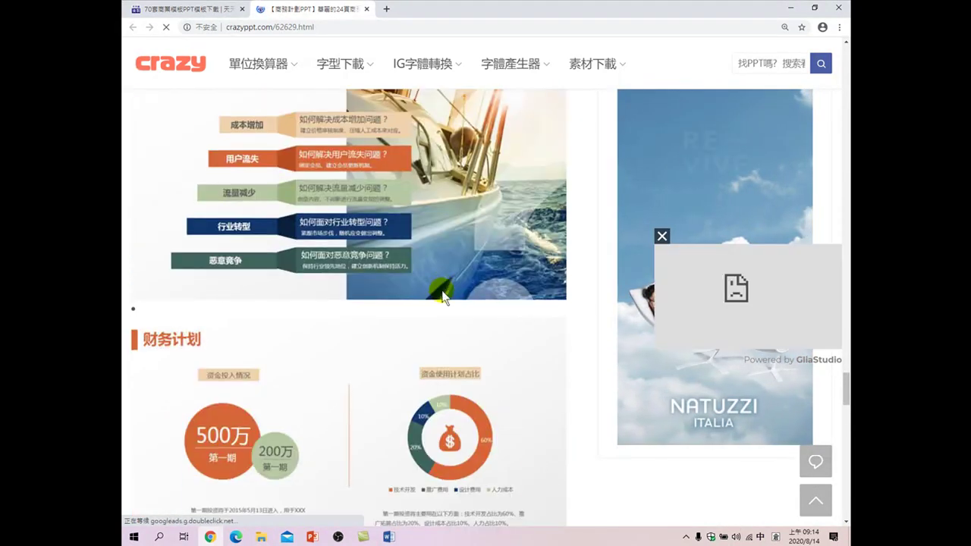
{"action": "scroll", "coordinate": [444, 298], "scroll_direction": "down", "scroll_amount": 10}
{"action": "scroll", "coordinate": [401, 253], "scroll_direction": "up", "scroll_amount": 2}
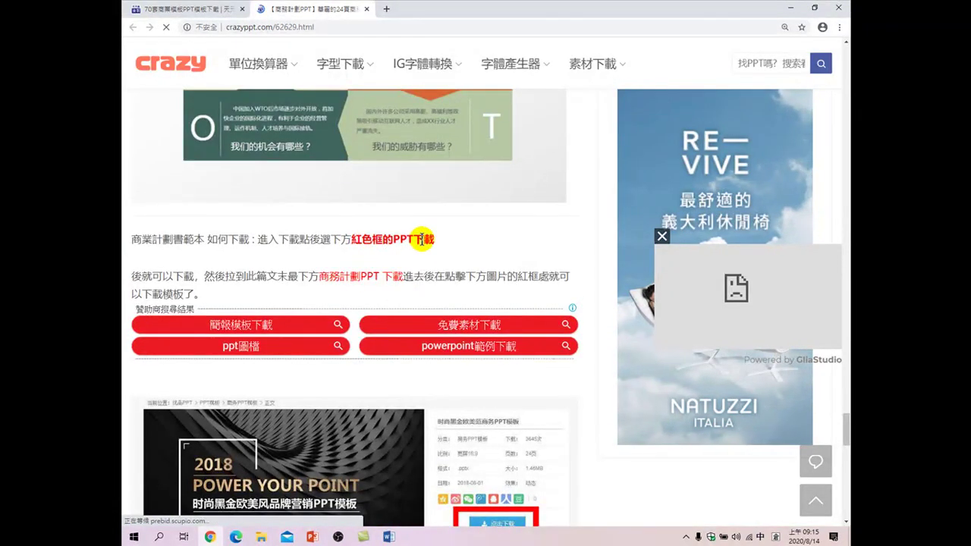
Follow the 商務計劃PPT 下載 link near the article's end and download the template archive 1-151220121344.rar
{"action": "scroll", "coordinate": [392, 303], "scroll_direction": "down", "scroll_amount": 10}
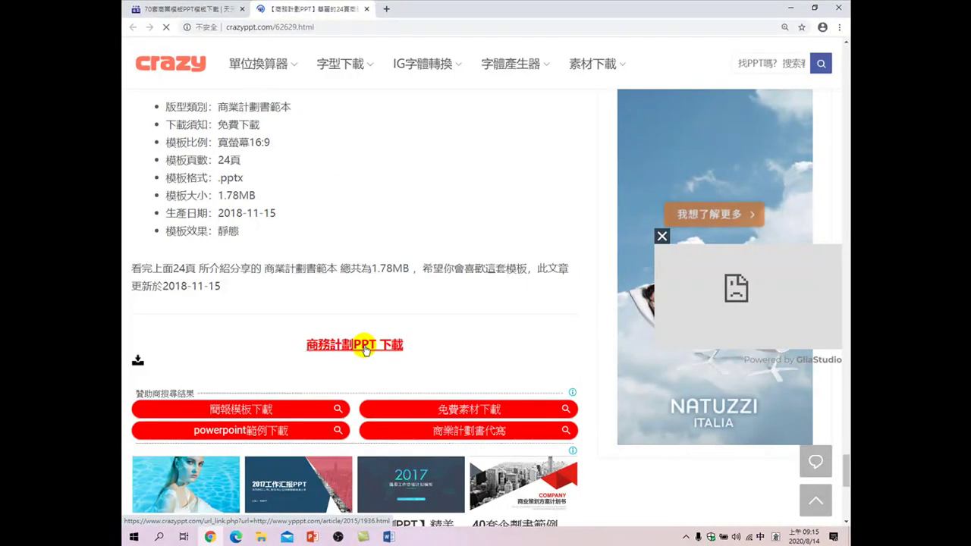
{"action": "left_click", "coordinate": [364, 347]}
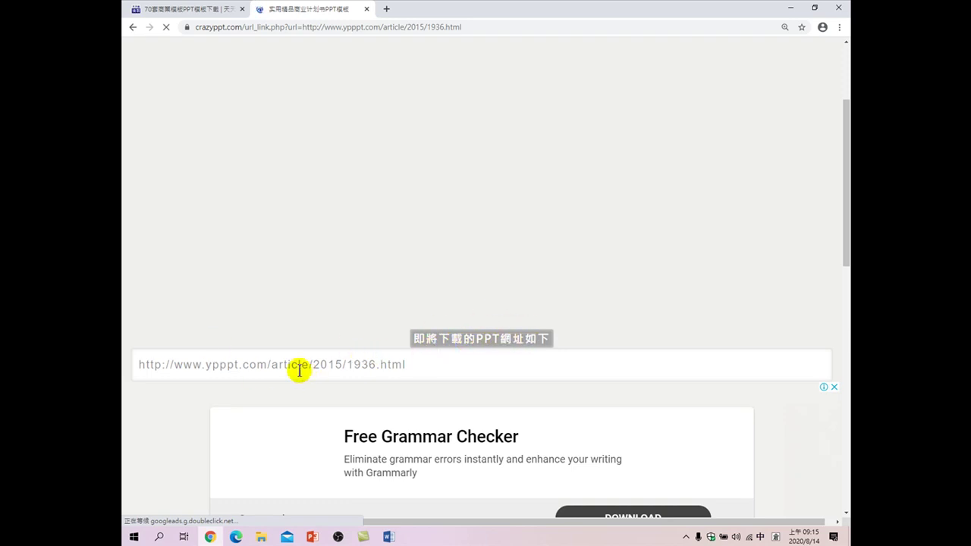
{"action": "scroll", "coordinate": [485, 333], "scroll_direction": "down", "scroll_amount": 2}
{"action": "scroll", "coordinate": [514, 311], "scroll_direction": "down", "scroll_amount": 2}
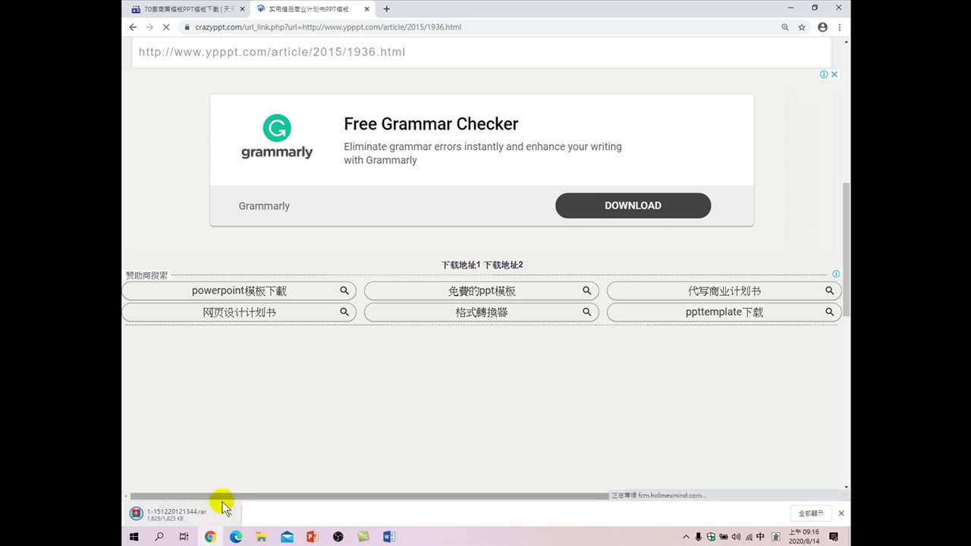
Switch to File Explorer, open the 下載 folder and check the extraction options for 1-151220121344.rar without extracting it
{"action": "left_click", "coordinate": [260, 537]}
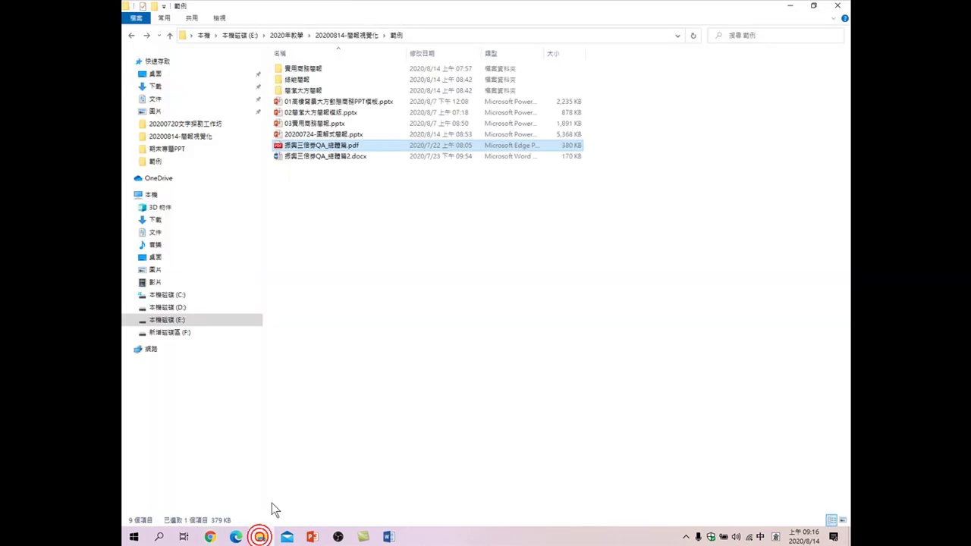
{"action": "left_click", "coordinate": [155, 88]}
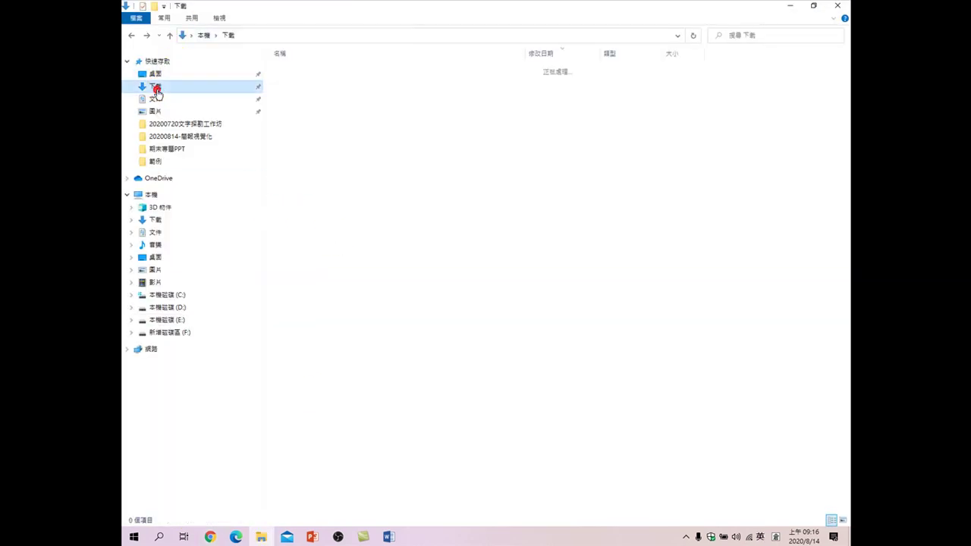
{"action": "left_click", "coordinate": [307, 68]}
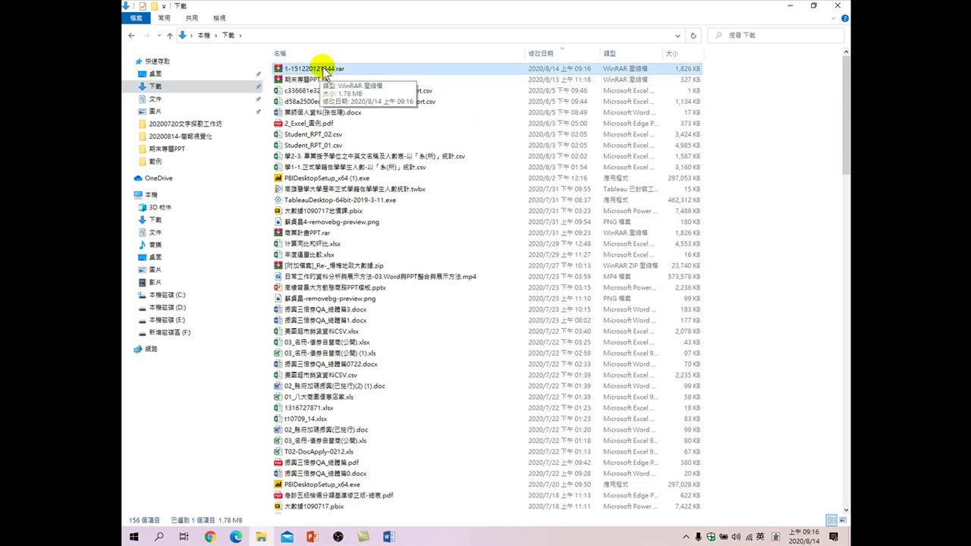
{"action": "right_click", "coordinate": [325, 68]}
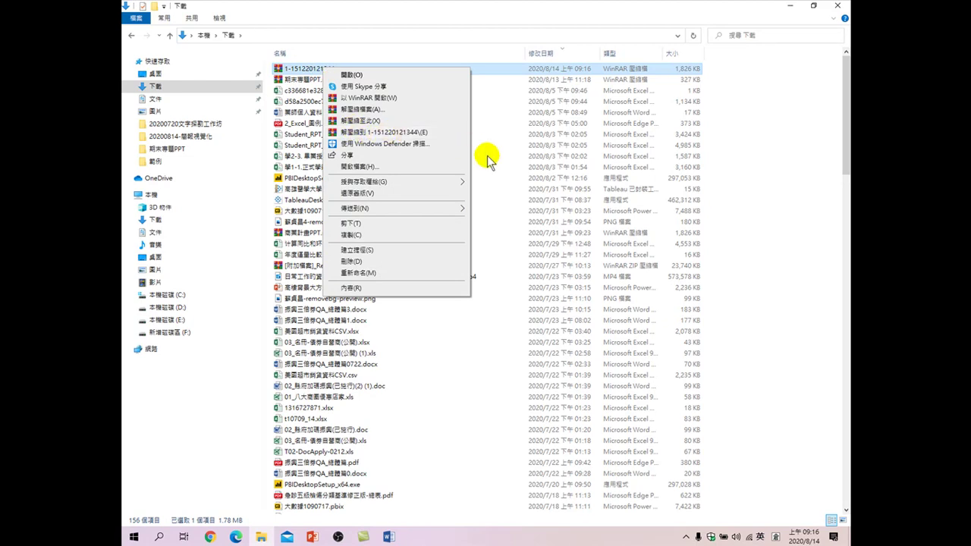
{"action": "left_click", "coordinate": [760, 231]}
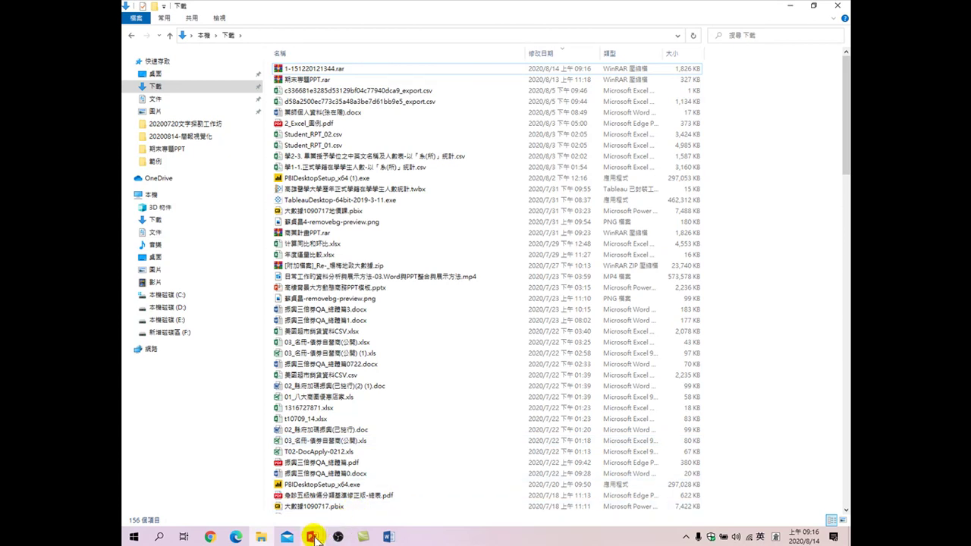
Switch to Word and close 振興三倍券QA_總體篇2.docx without saving its changes
{"action": "mouse_move", "coordinate": [313, 537]}
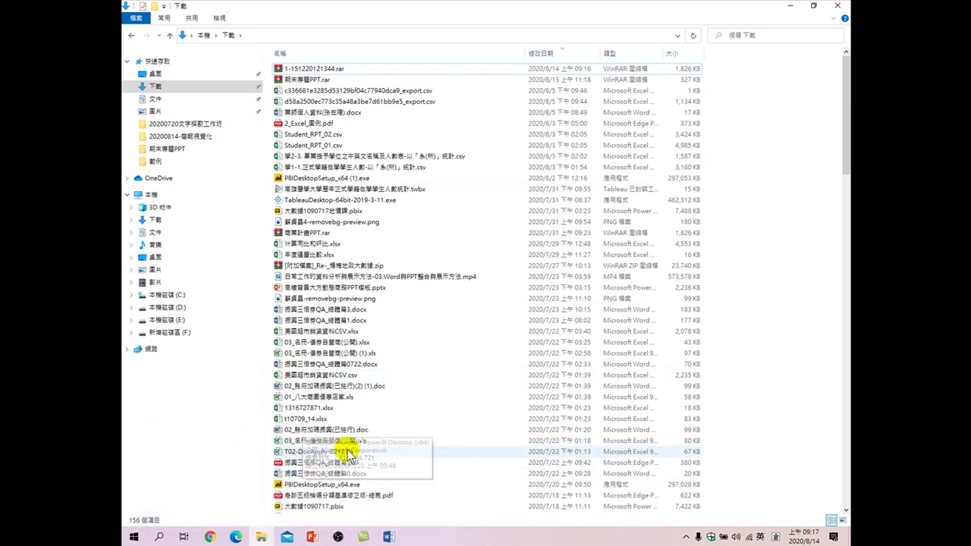
{"action": "left_click", "coordinate": [389, 537]}
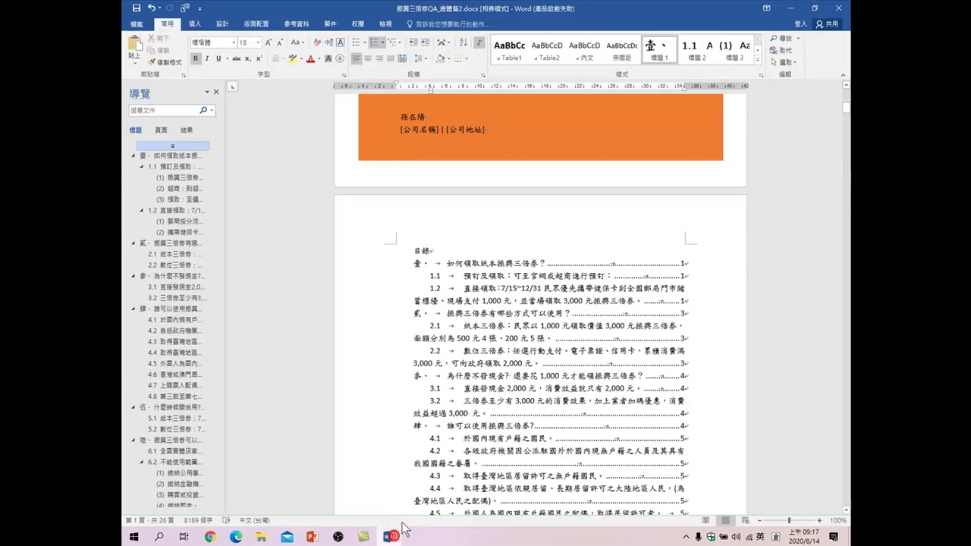
{"action": "left_click", "coordinate": [839, 7]}
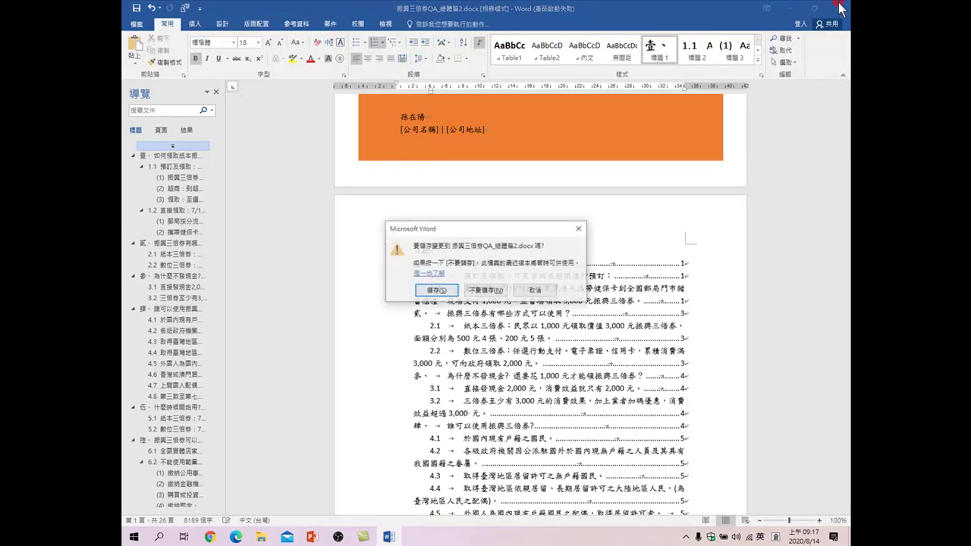
{"action": "left_click", "coordinate": [486, 291]}
Close the 簡報1 presentation in PowerPoint without saving it
{"action": "left_click", "coordinate": [312, 535]}
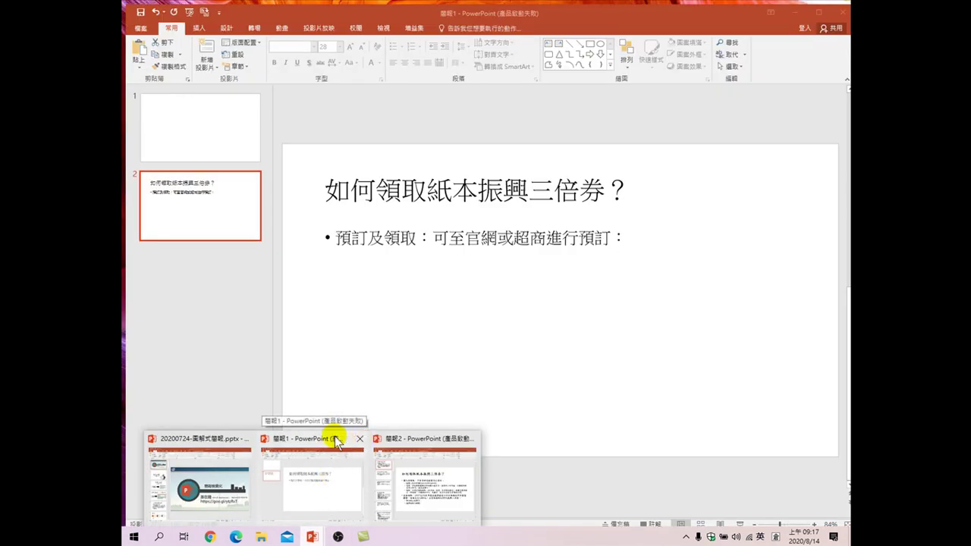
{"action": "left_click", "coordinate": [360, 439]}
{"action": "left_click", "coordinate": [480, 289]}
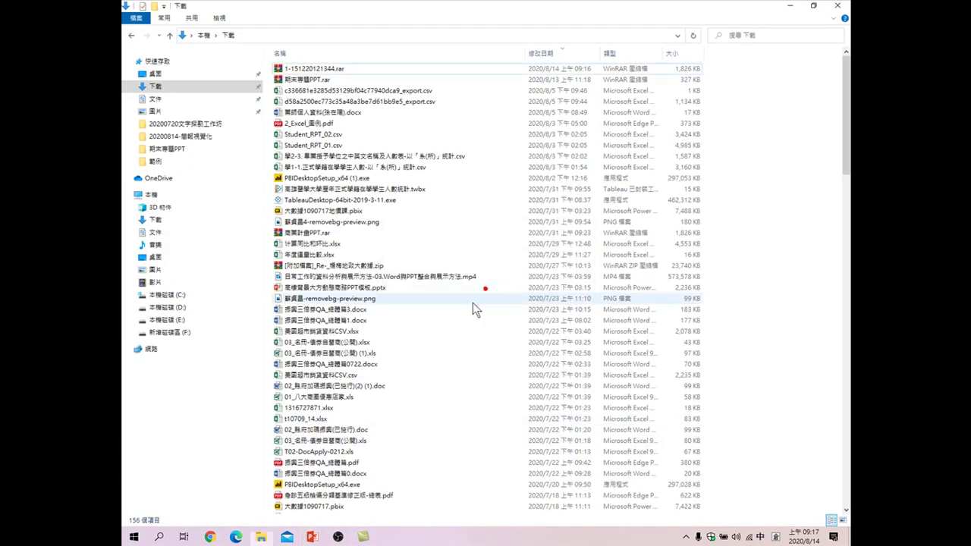
Switch to the 簡報2 presentation in PowerPoint and start Reuse Slides (重複使用投影片) with its first slide selected
{"action": "mouse_move", "coordinate": [312, 536]}
{"action": "left_click", "coordinate": [382, 491]}
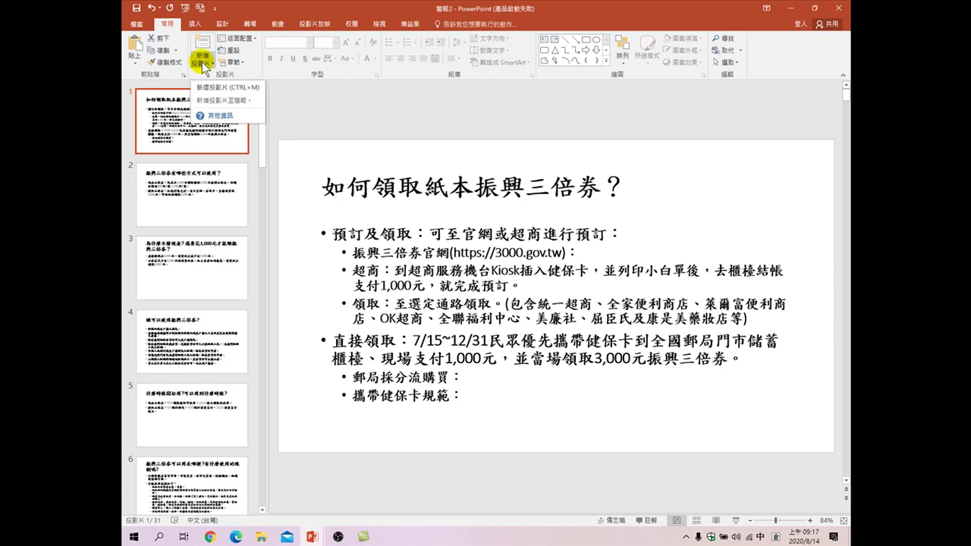
{"action": "left_click", "coordinate": [203, 64]}
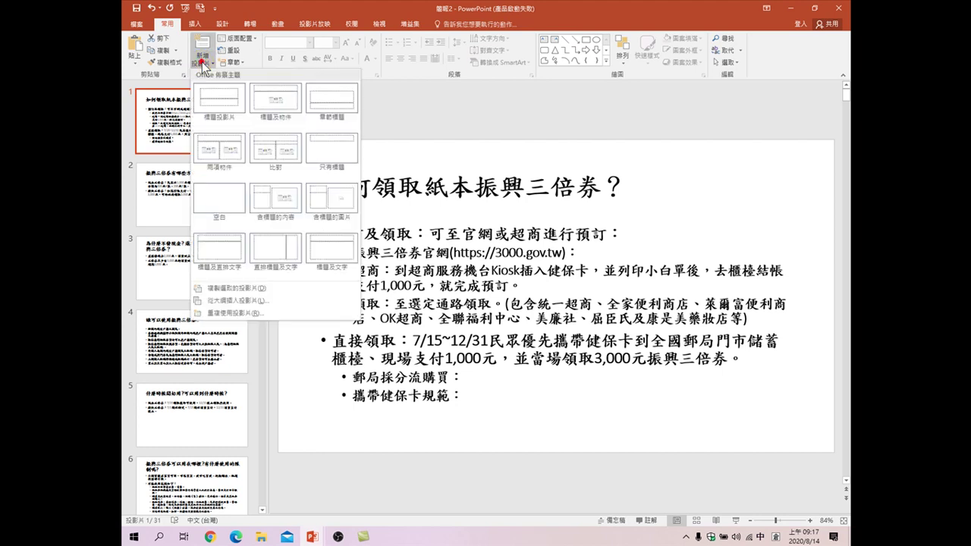
{"action": "left_click", "coordinate": [228, 311]}
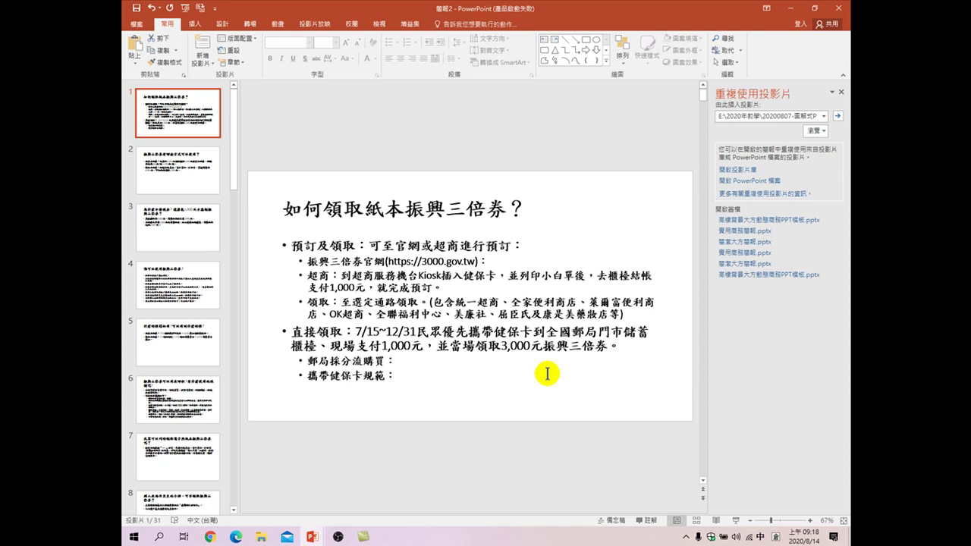
{"action": "left_click", "coordinate": [201, 62]}
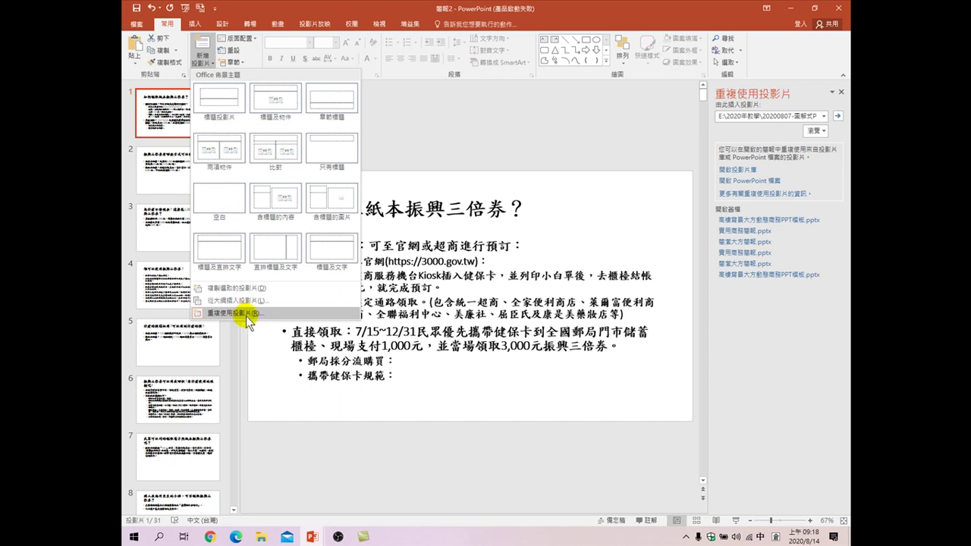
{"action": "left_click", "coordinate": [765, 360]}
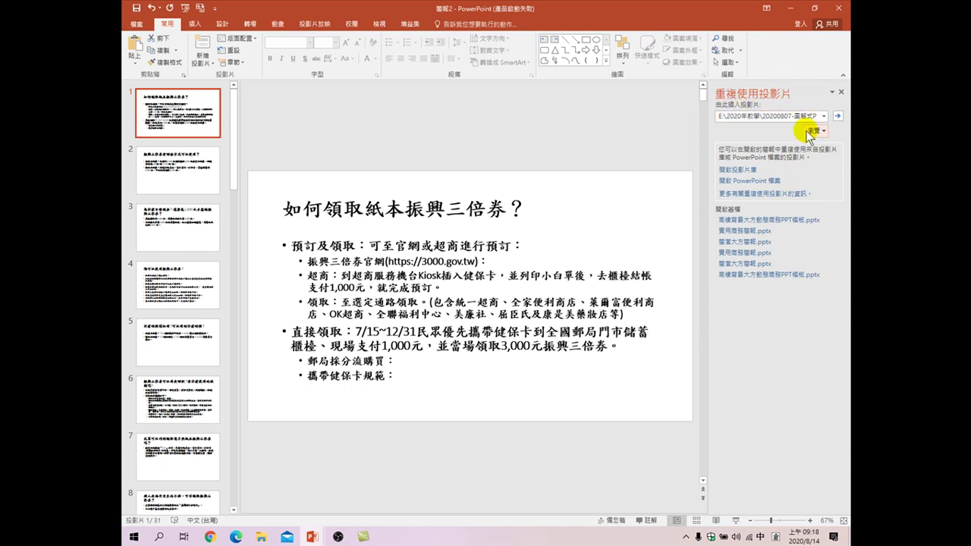
Load 02簡潔大方簡報模版.pptx from E:\2020年教學\20200814-簡報視覺化\範例 as the source file for Reuse Slides
{"action": "left_click", "coordinate": [814, 131]}
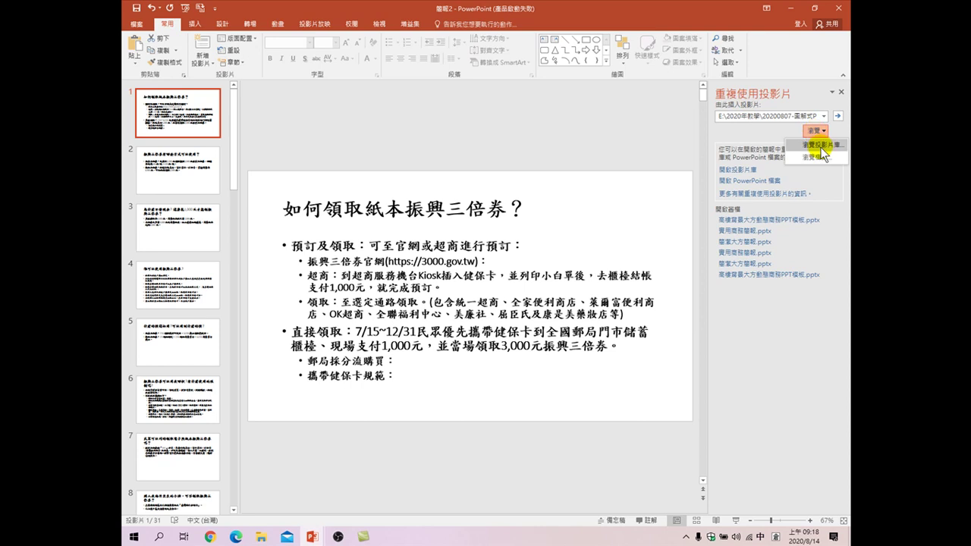
{"action": "left_click", "coordinate": [817, 157]}
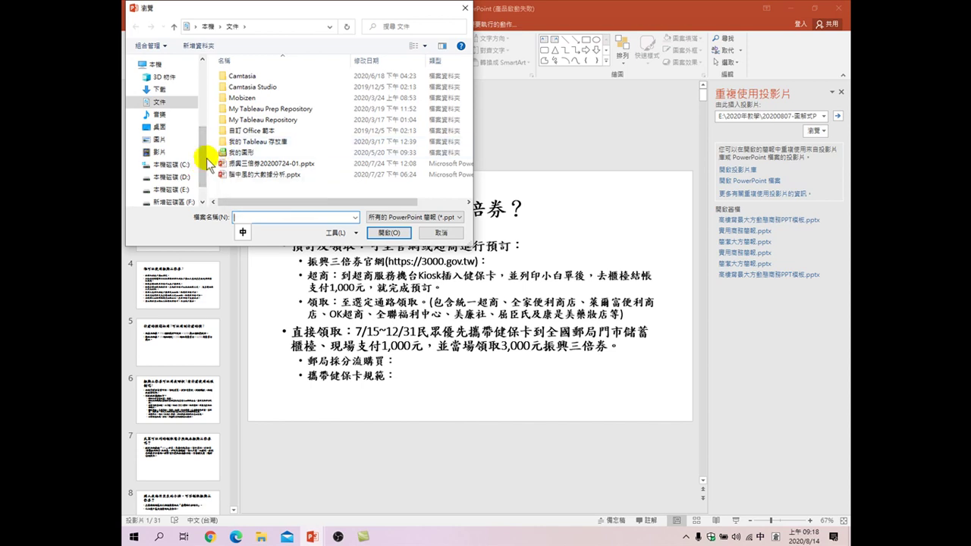
{"action": "scroll", "coordinate": [201, 166], "scroll_direction": "down", "scroll_amount": 1}
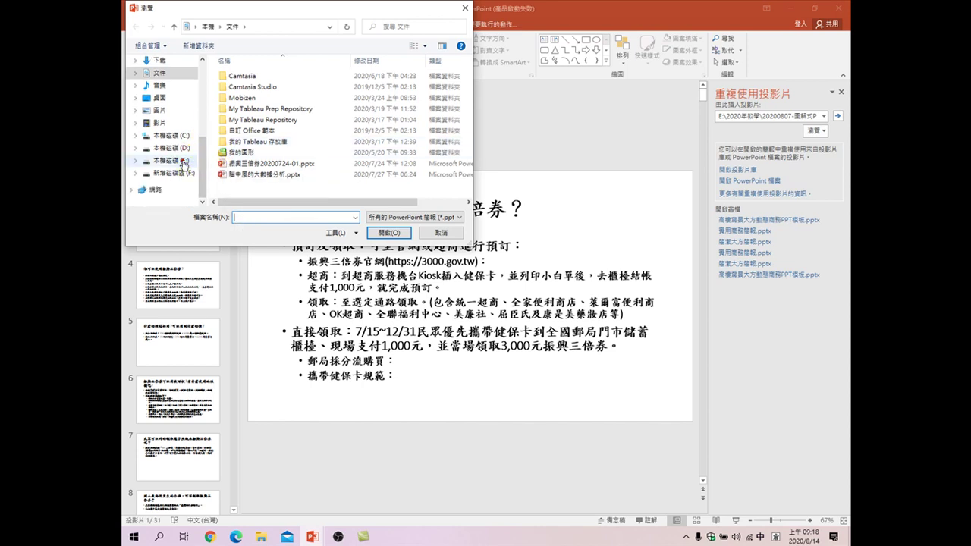
{"action": "left_click", "coordinate": [187, 160]}
{"action": "scroll", "coordinate": [258, 173], "scroll_direction": "down", "scroll_amount": 2}
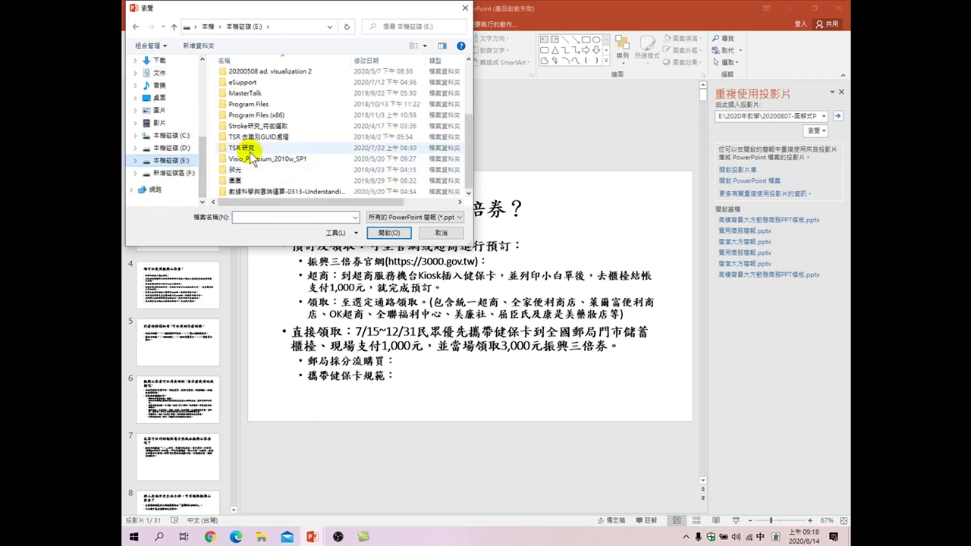
{"action": "scroll", "coordinate": [253, 140], "scroll_direction": "up", "scroll_amount": 3}
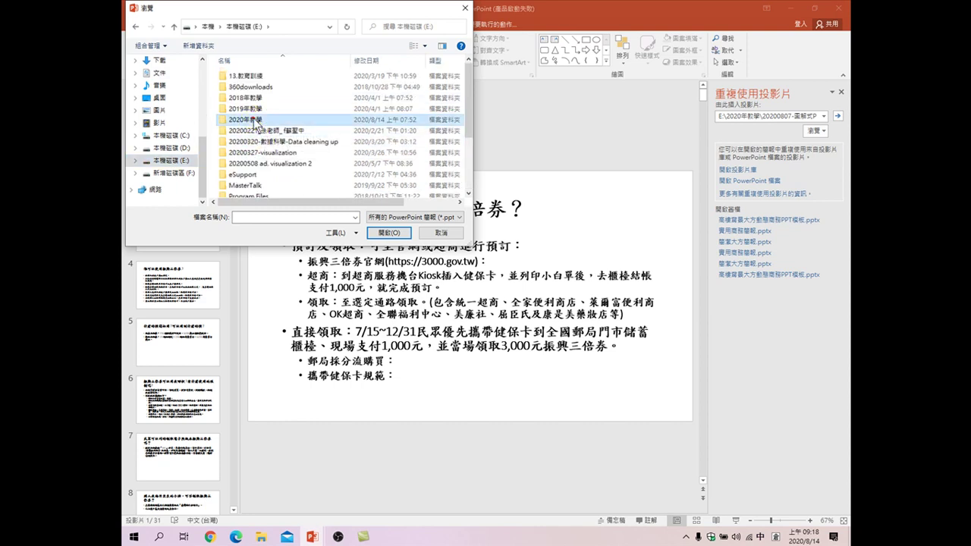
{"action": "double_click", "coordinate": [250, 120]}
{"action": "scroll", "coordinate": [258, 152], "scroll_direction": "down", "scroll_amount": 1}
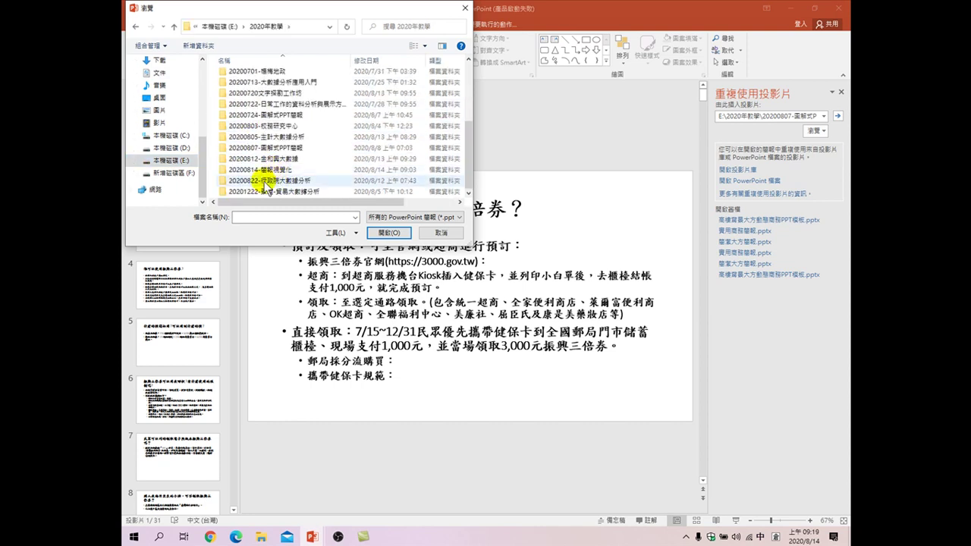
{"action": "left_click", "coordinate": [268, 172]}
{"action": "double_click", "coordinate": [267, 174]}
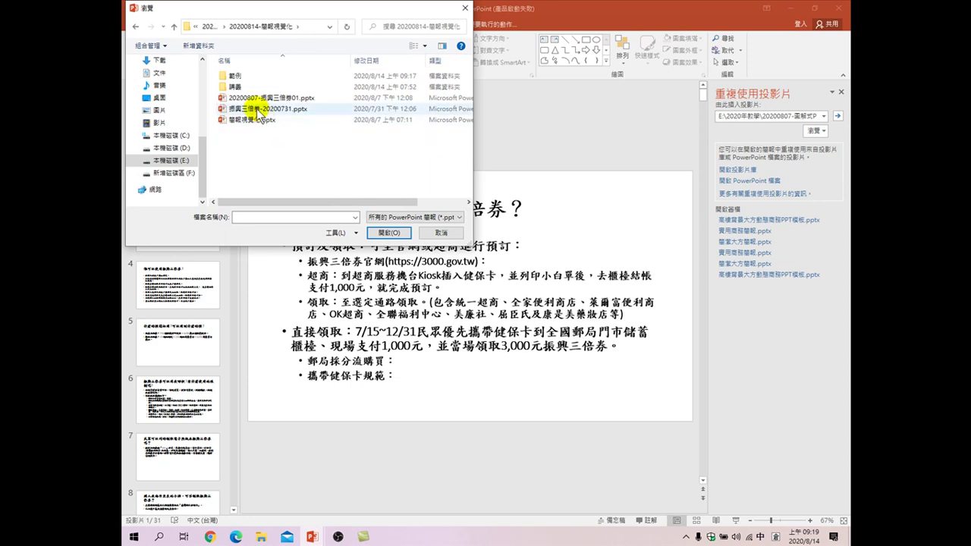
{"action": "double_click", "coordinate": [236, 76]}
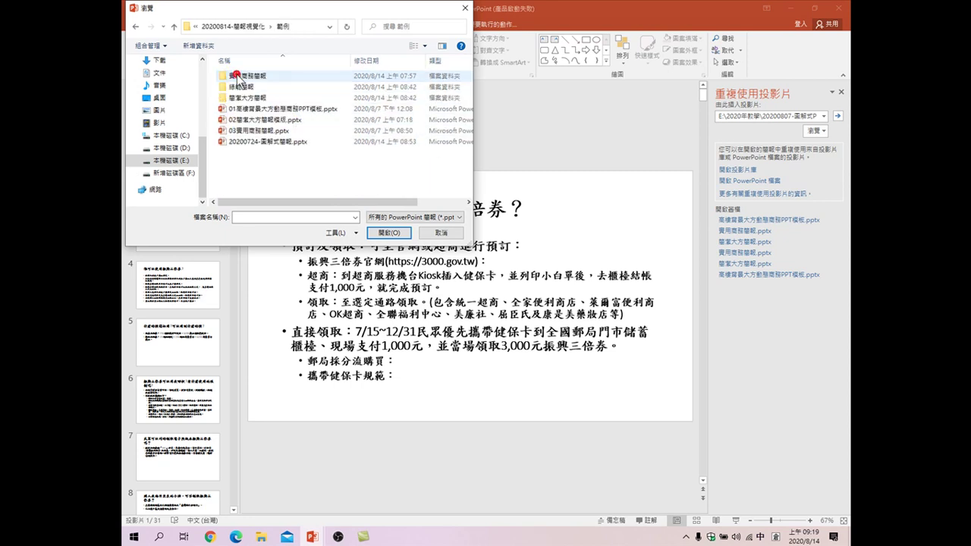
{"action": "double_click", "coordinate": [248, 122]}
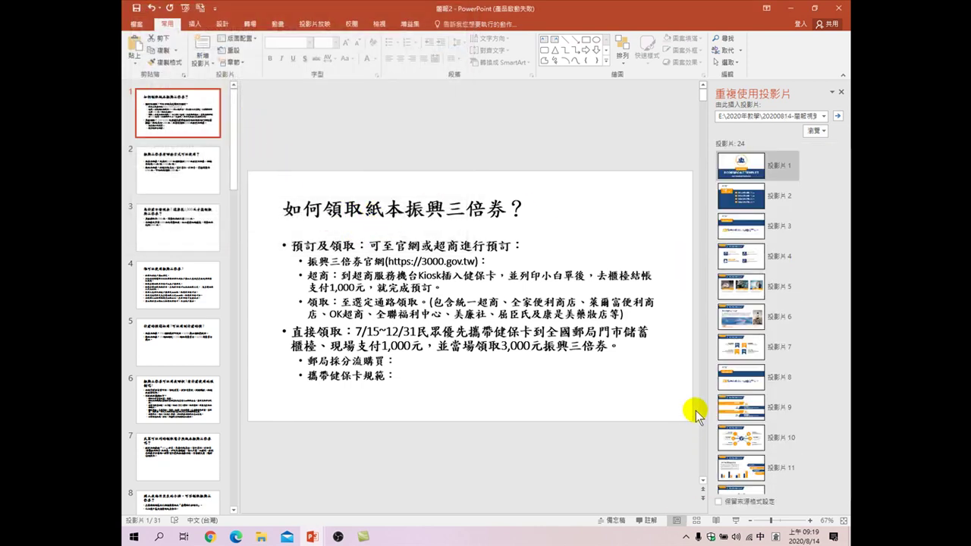
Switch to File Explorer and open 02簡潔大方簡報模版.pptx from E:\2020年教學\20200814-簡報視覺化\範例 in PowerPoint
{"action": "left_click", "coordinate": [260, 536]}
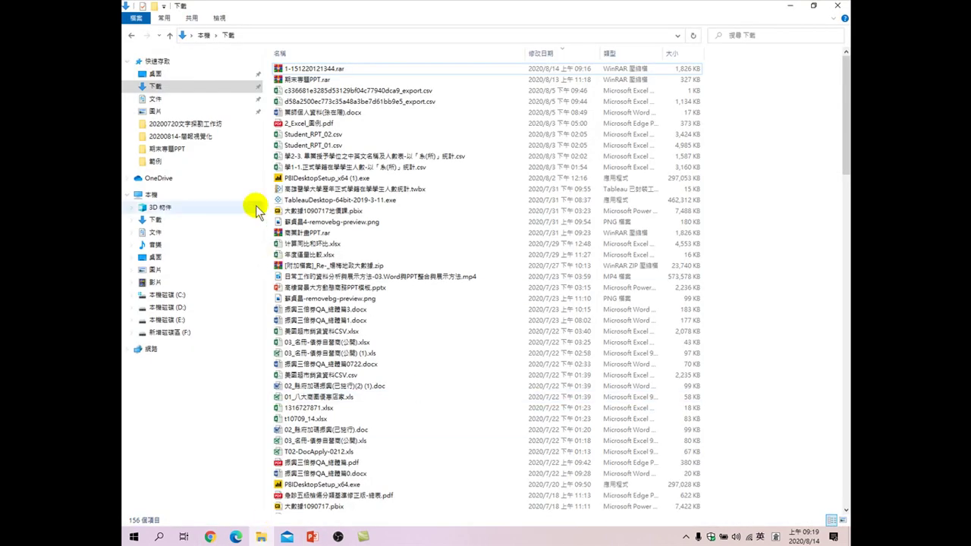
{"action": "left_click", "coordinate": [174, 319]}
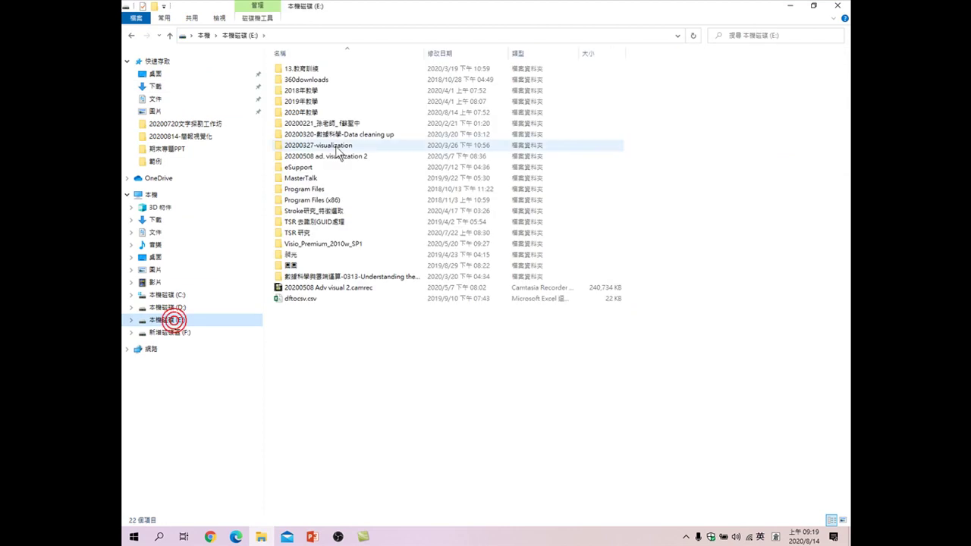
{"action": "double_click", "coordinate": [294, 113]}
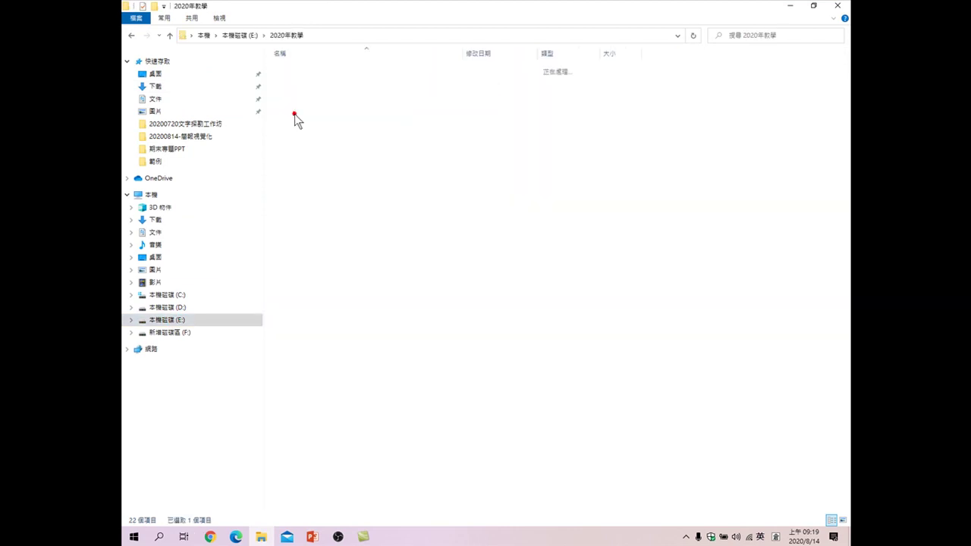
{"action": "double_click", "coordinate": [299, 277]}
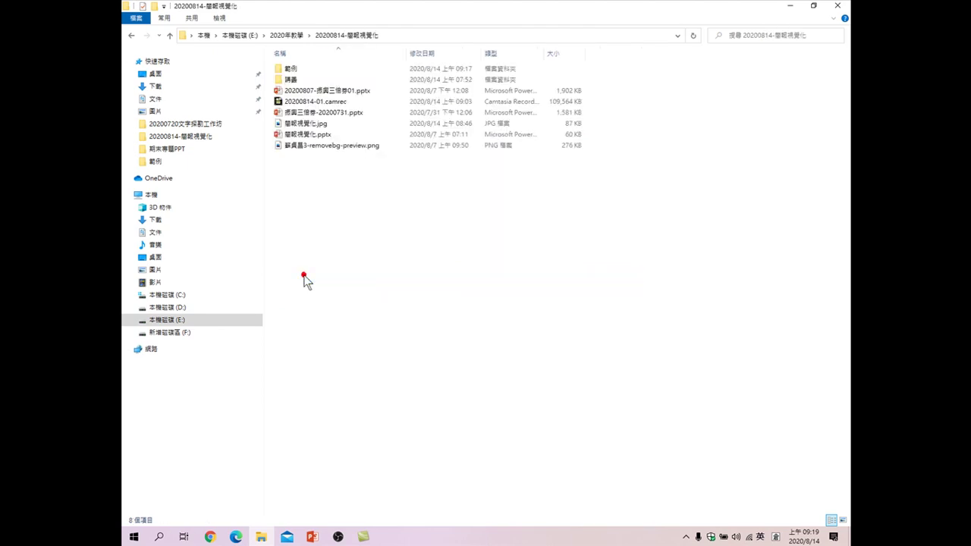
{"action": "double_click", "coordinate": [291, 69]}
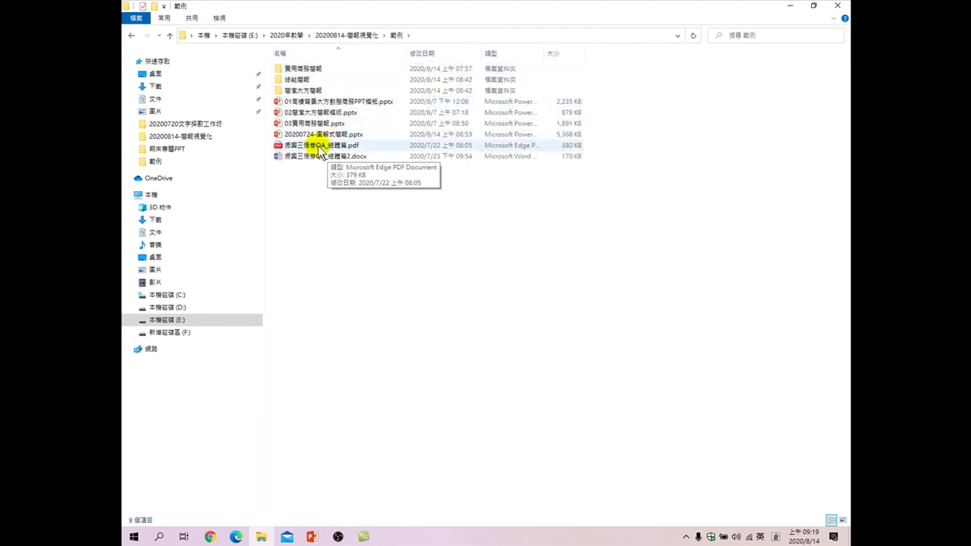
{"action": "left_click", "coordinate": [303, 114]}
{"action": "double_click", "coordinate": [303, 114]}
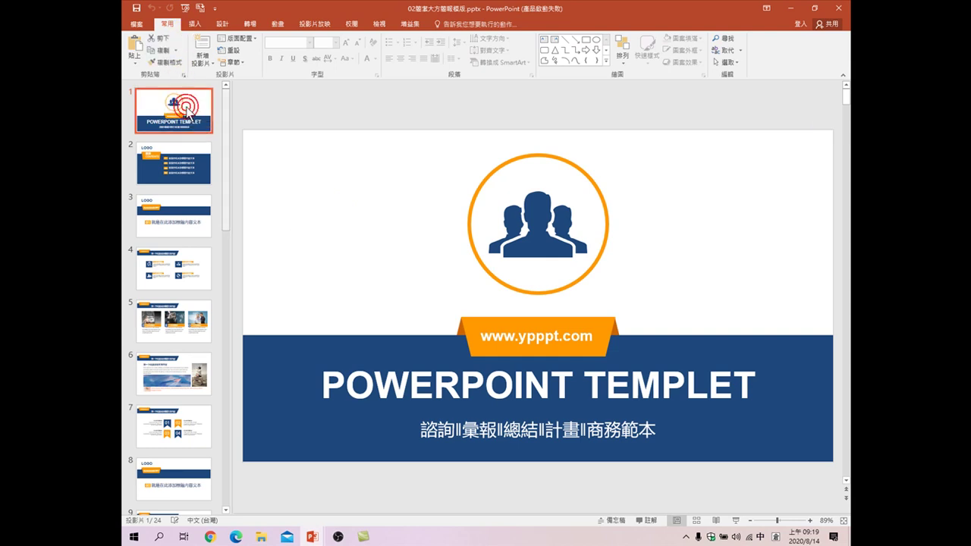
Look through slides 2, 4, 5, 9 and 10 of the template to examine their layouts
{"action": "left_click", "coordinate": [188, 165]}
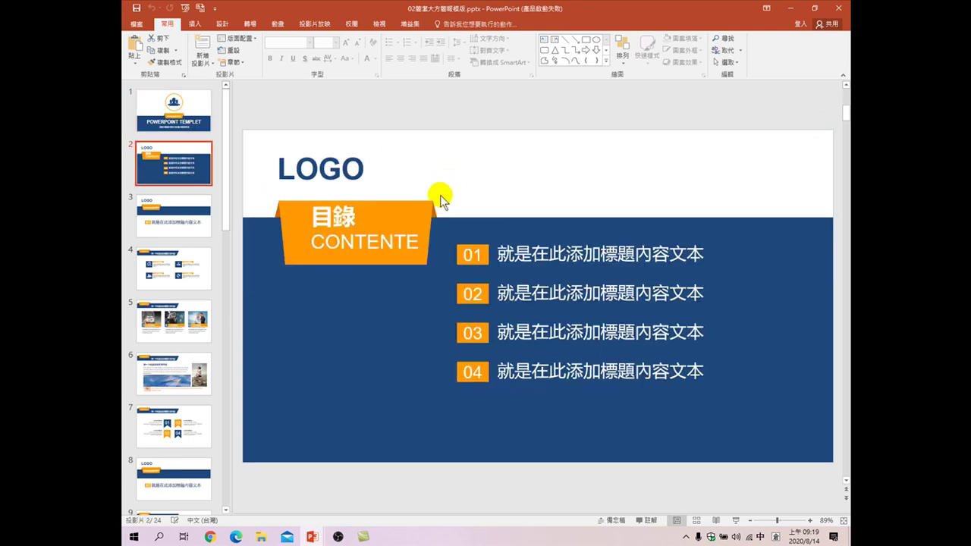
{"action": "left_click", "coordinate": [182, 283]}
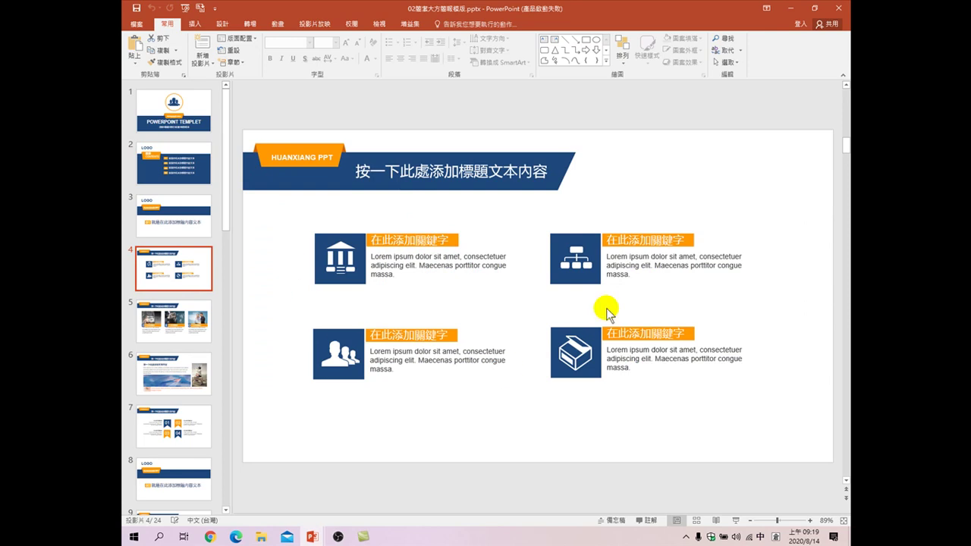
{"action": "left_click", "coordinate": [209, 335]}
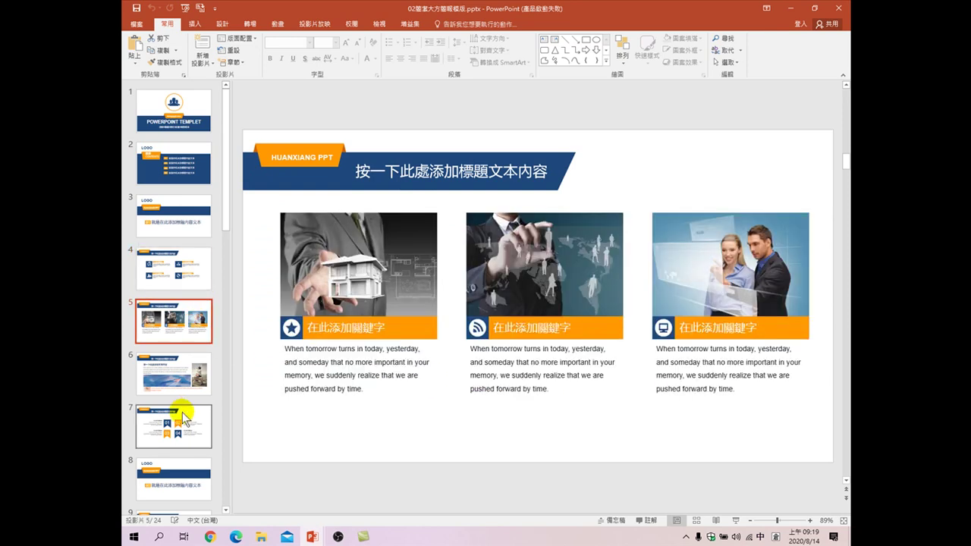
{"action": "scroll", "coordinate": [169, 392], "scroll_direction": "down", "scroll_amount": 5}
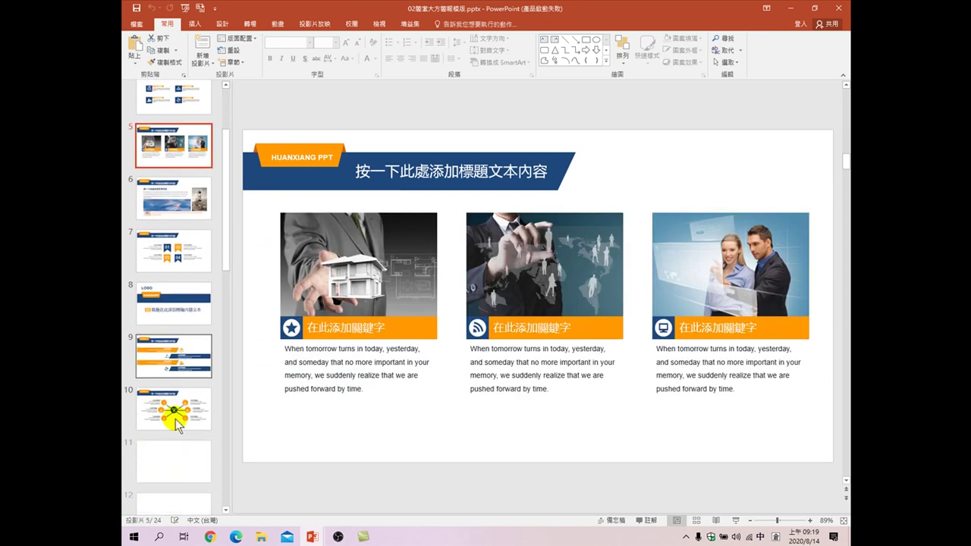
{"action": "left_click", "coordinate": [173, 339]}
{"action": "left_click", "coordinate": [171, 410]}
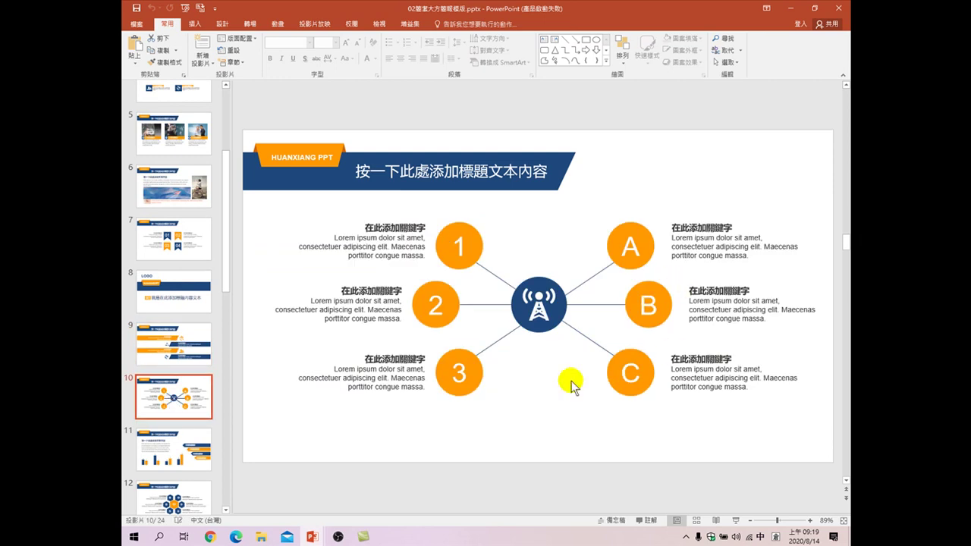
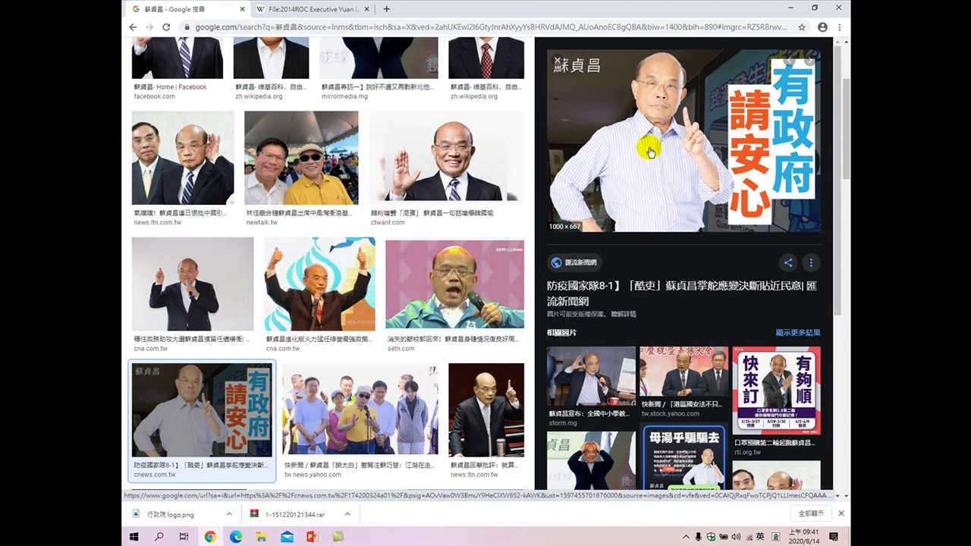
Save the previewed 蘇貞昌 photo with the 有政府請安心 caption as JPEG image 蘇貞昌6 in the 圖片 folder
{"action": "right_click", "coordinate": [650, 150]}
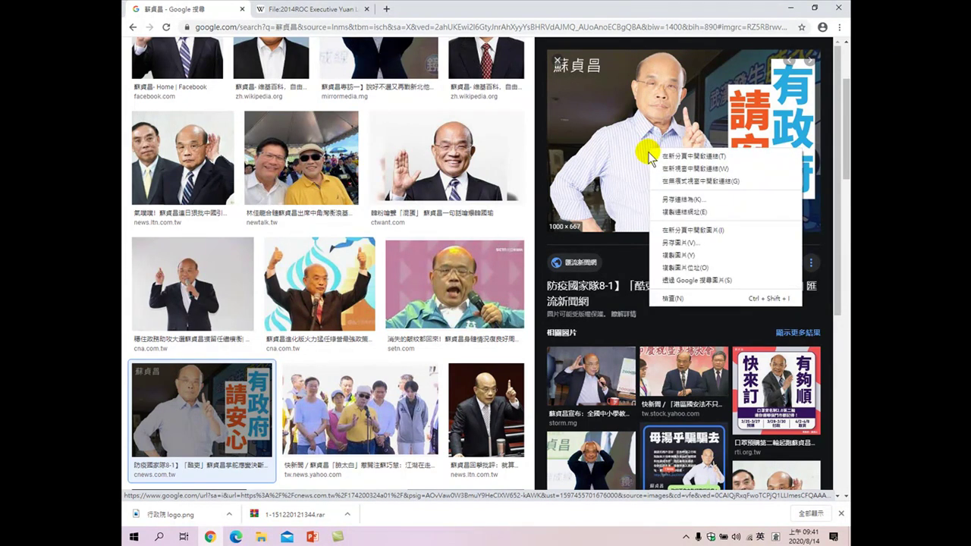
{"action": "scroll", "coordinate": [411, 186], "scroll_direction": "up", "scroll_amount": 3}
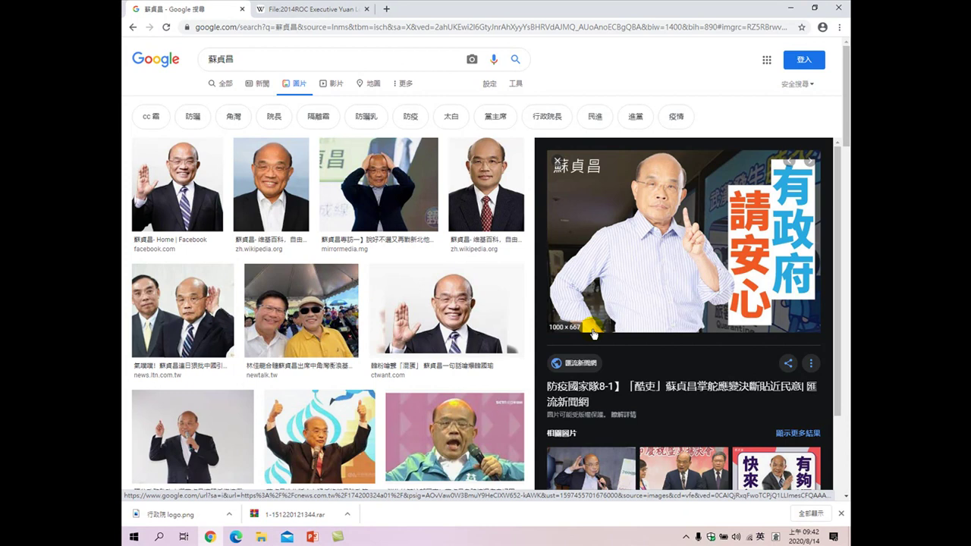
{"action": "right_click", "coordinate": [637, 233]}
{"action": "left_click", "coordinate": [663, 327]}
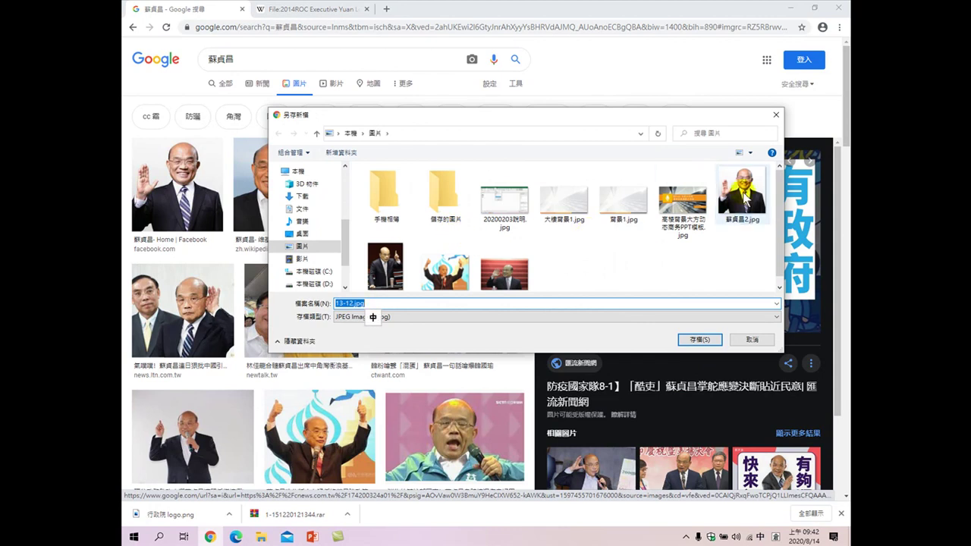
{"action": "left_click", "coordinate": [740, 194]}
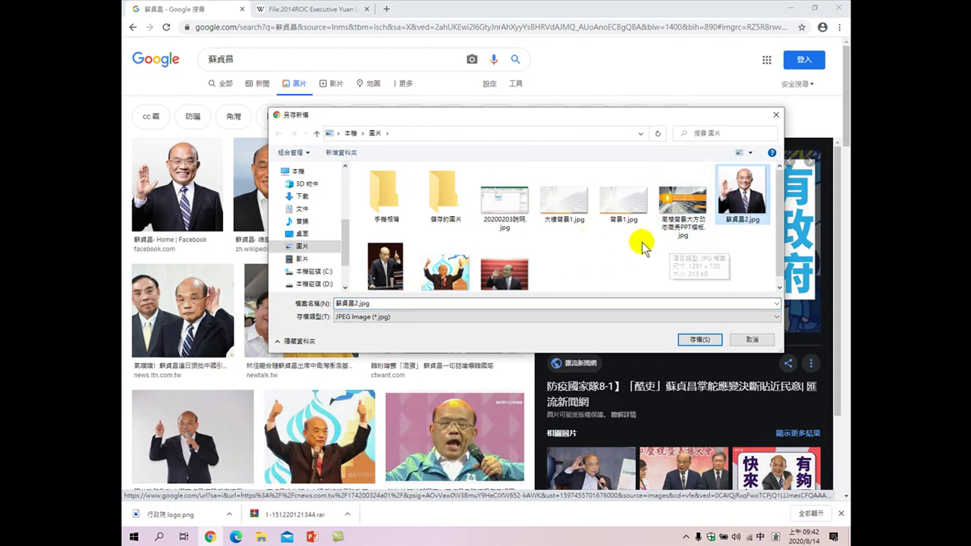
{"action": "double_click", "coordinate": [350, 303]}
{"action": "left_click", "coordinate": [356, 302]}
{"action": "left_click_drag", "start_coordinate": [357, 302], "coordinate": [407, 303]}
{"action": "scroll", "coordinate": [701, 260], "scroll_direction": "down", "scroll_amount": 1}
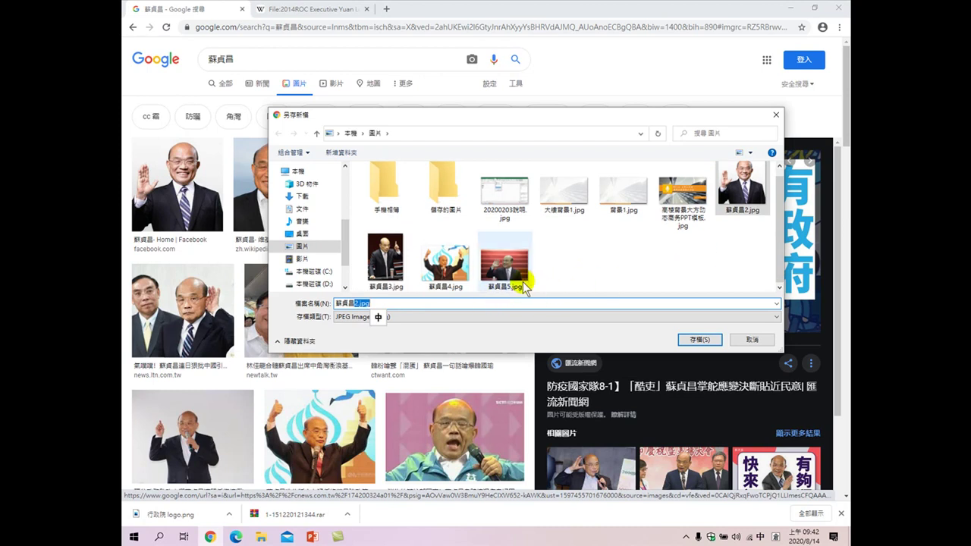
{"action": "type", "text": "6"}
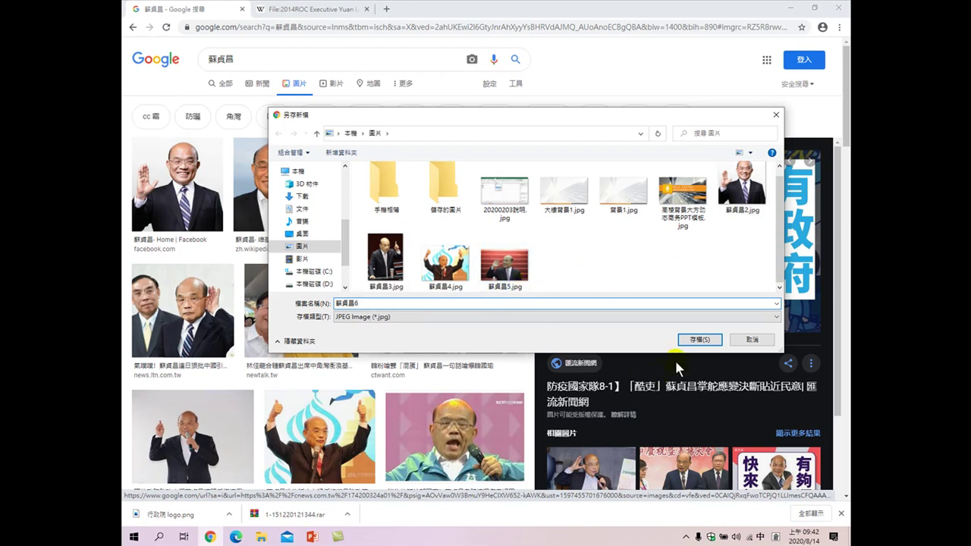
{"action": "left_click", "coordinate": [691, 340]}
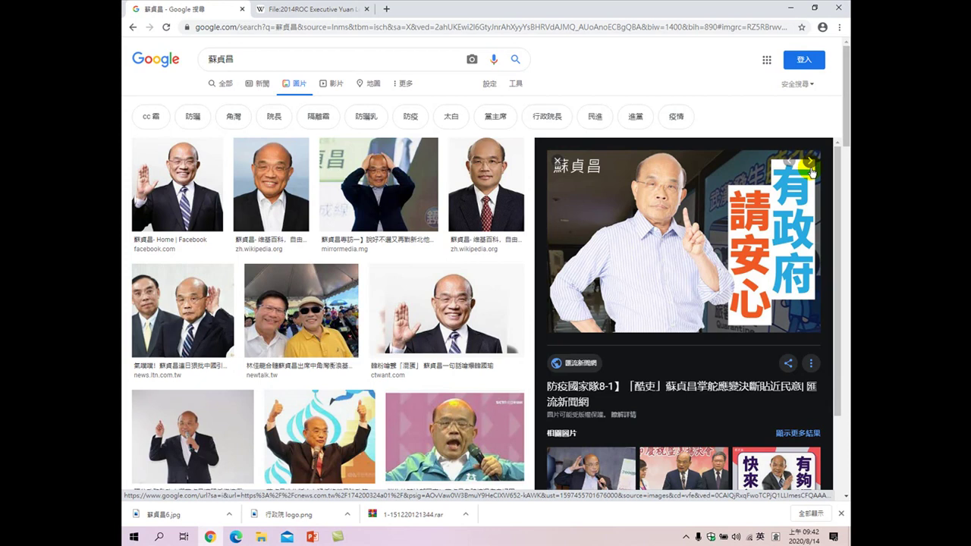
Open the remove.bg website in the current browser tab and dismiss the translation prompt
{"action": "left_click", "coordinate": [426, 28]}
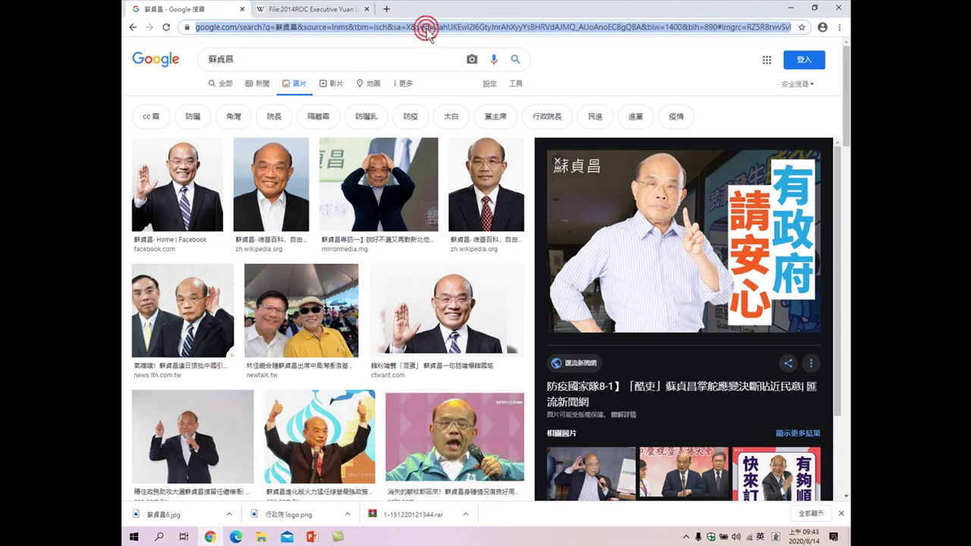
{"action": "type", "text": "re"}
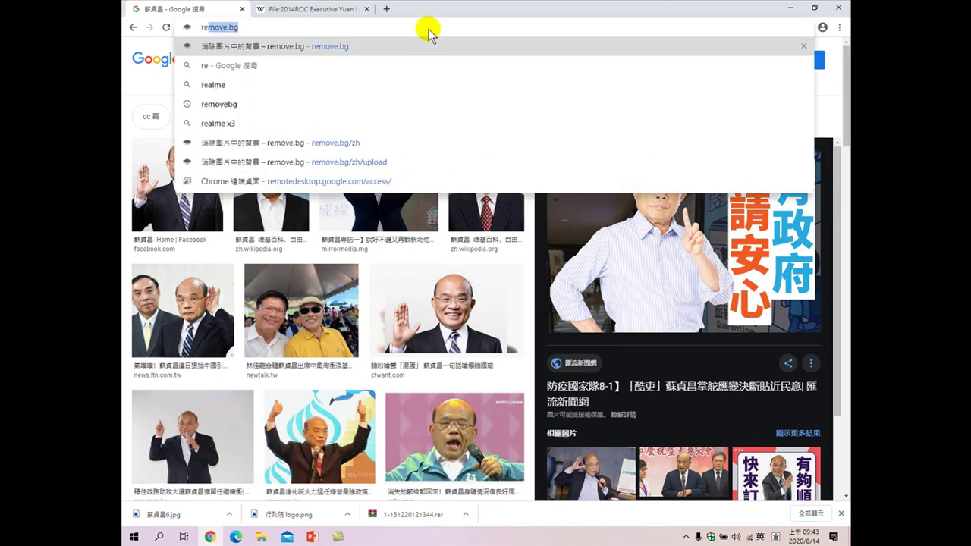
{"action": "type", "text": "move"}
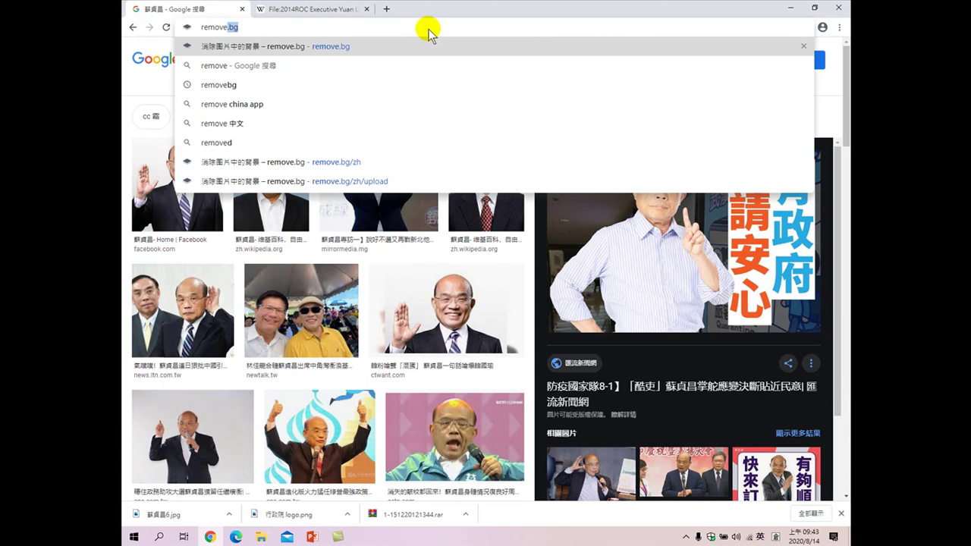
{"action": "key", "text": "Return"}
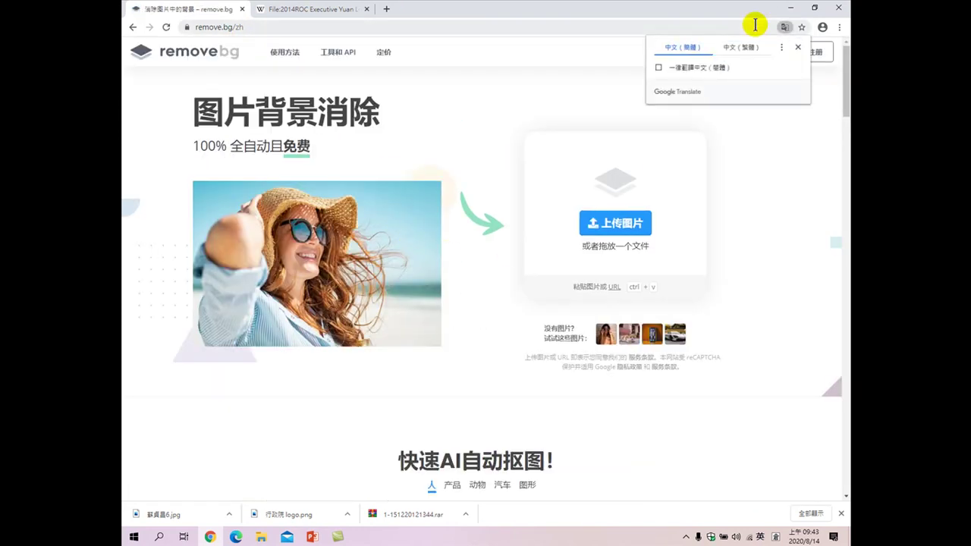
{"action": "left_click", "coordinate": [797, 47]}
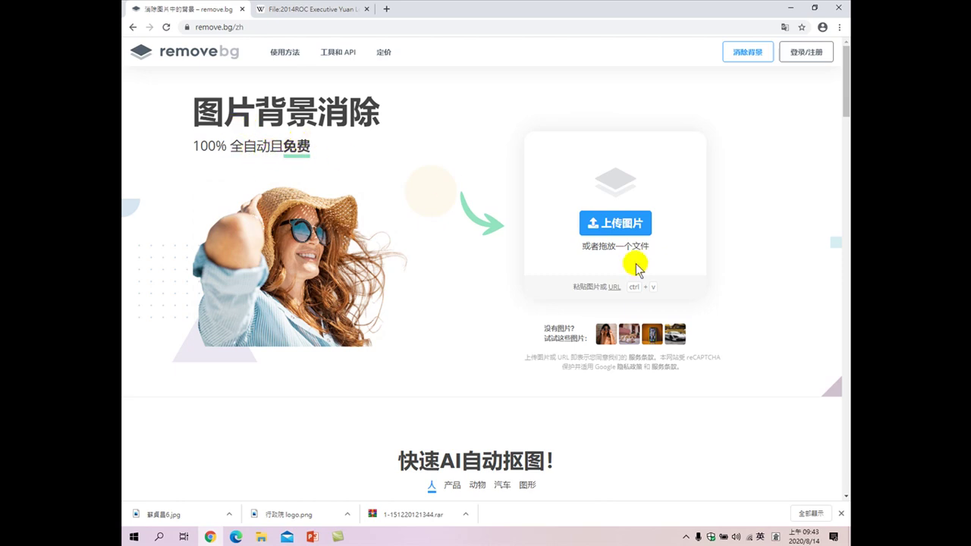
Upload 蘇貞昌6.jpg from the 圖片 folder to remove.bg for background removal
{"action": "left_click", "coordinate": [620, 223]}
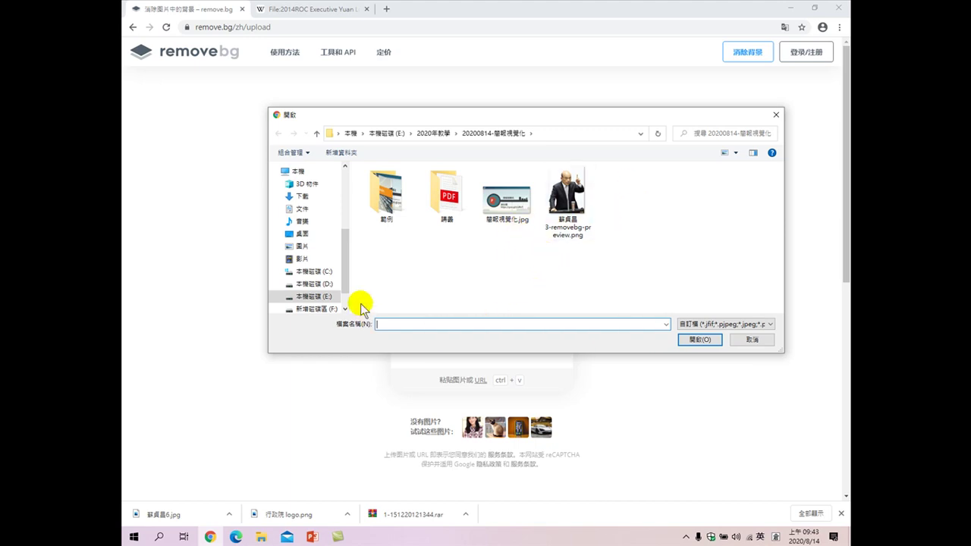
{"action": "left_click", "coordinate": [307, 247]}
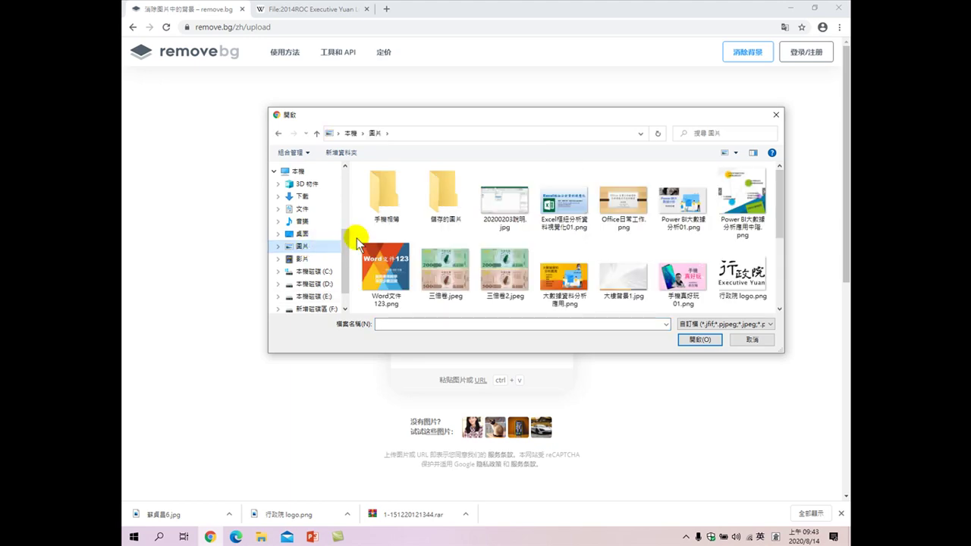
{"action": "scroll", "coordinate": [650, 238], "scroll_direction": "down", "scroll_amount": 2}
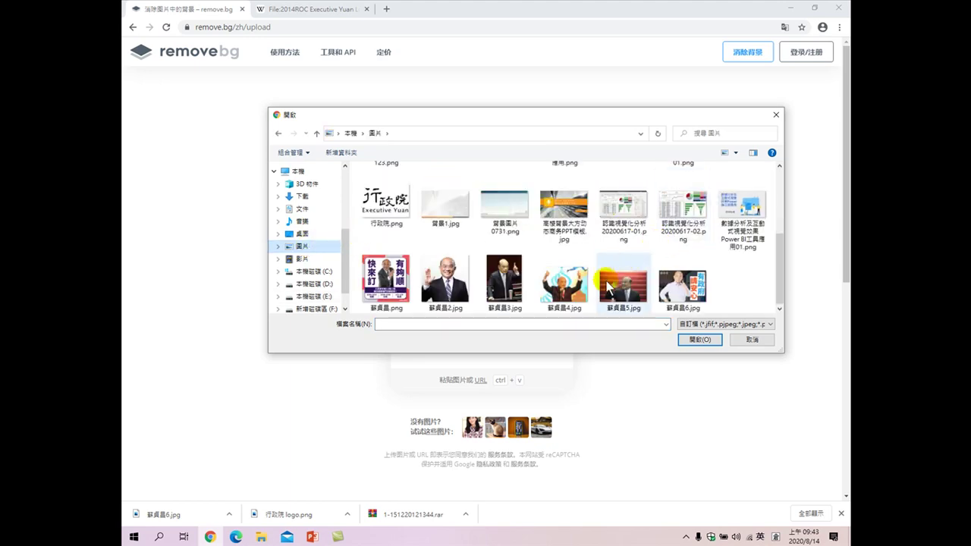
{"action": "left_click", "coordinate": [694, 292]}
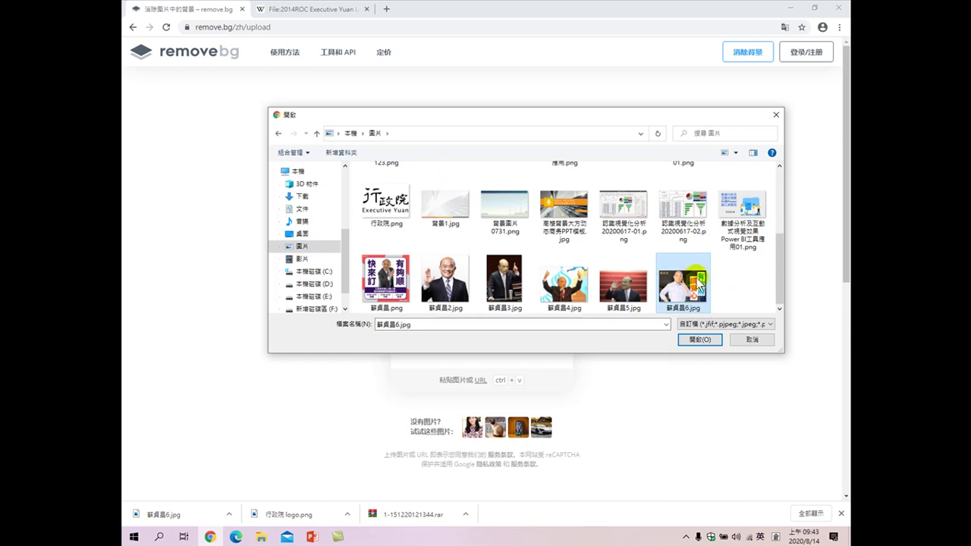
{"action": "left_click", "coordinate": [697, 338]}
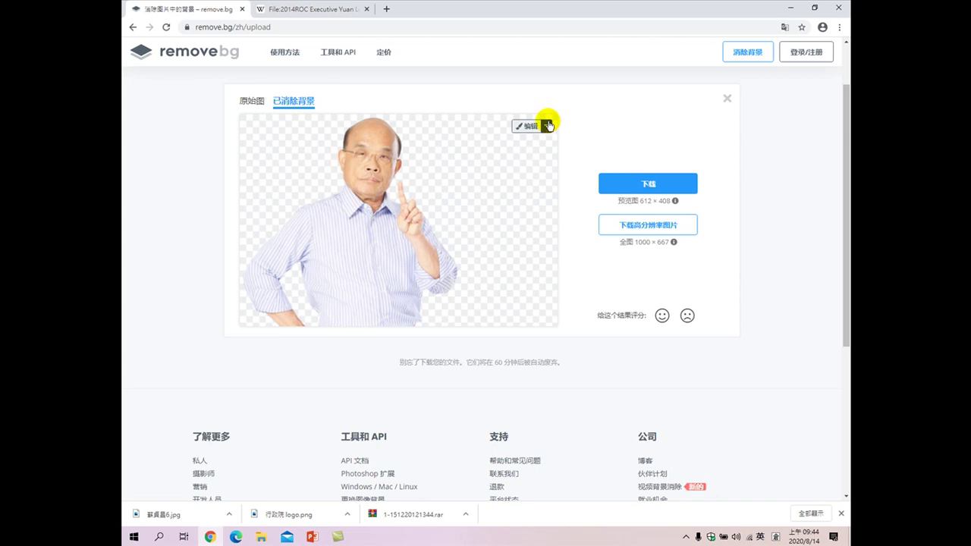
Download the background-free 612 × 408 preview image and view the 下載 folder in File Explorer
{"action": "left_click", "coordinate": [659, 186]}
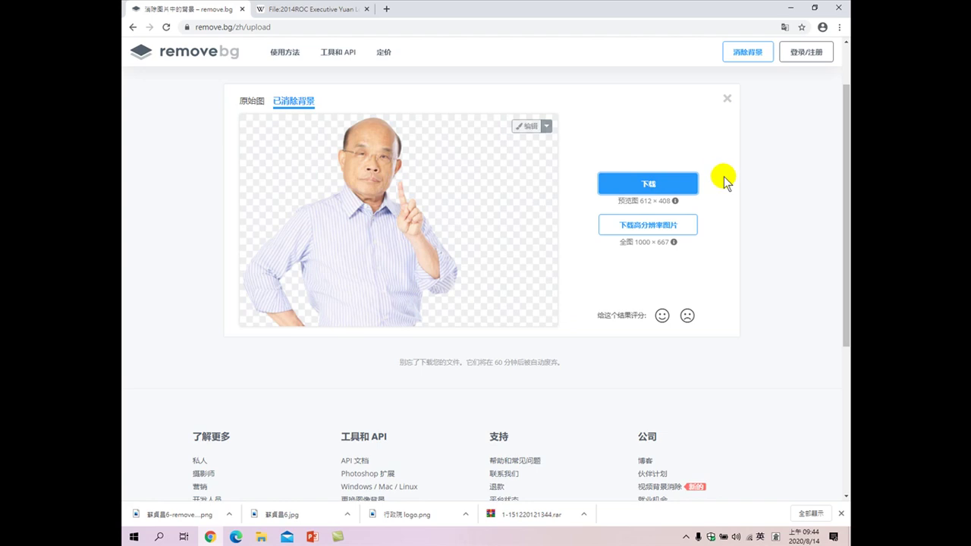
{"action": "left_click", "coordinate": [261, 537]}
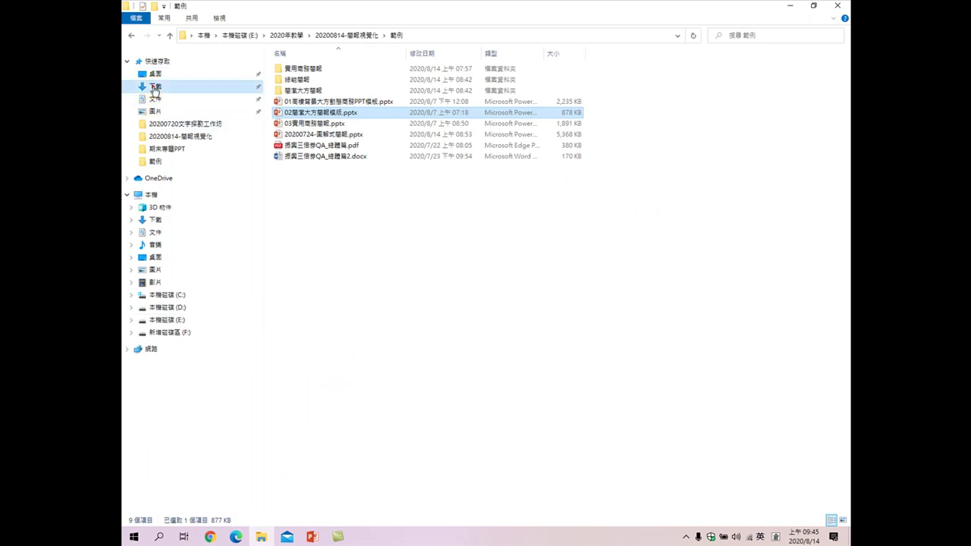
{"action": "left_click", "coordinate": [155, 87]}
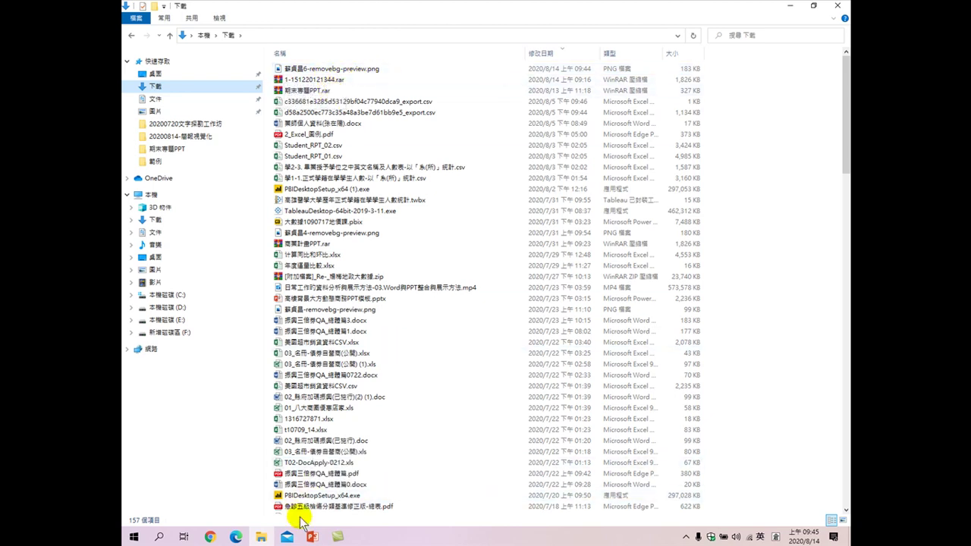
Switch to the 簡報2 presentation in PowerPoint
{"action": "left_click", "coordinate": [311, 537]}
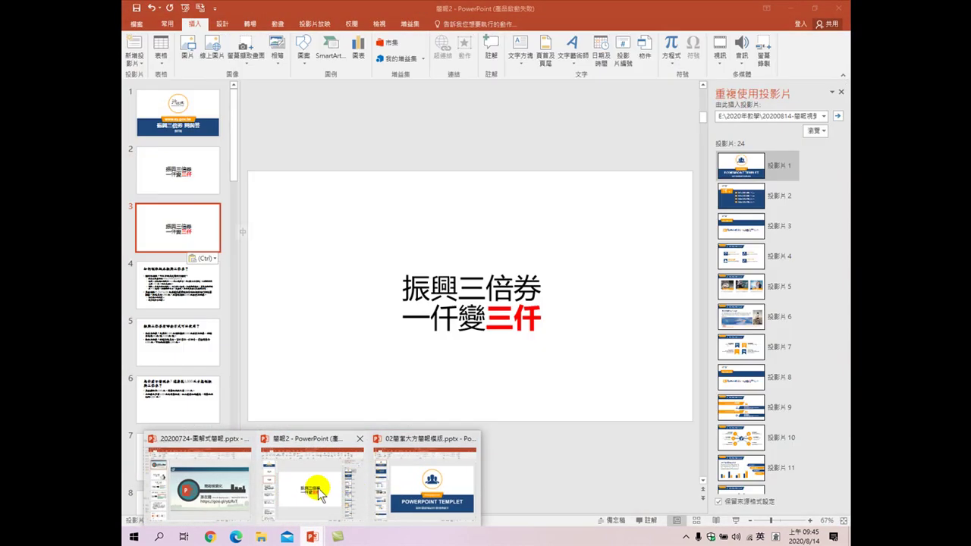